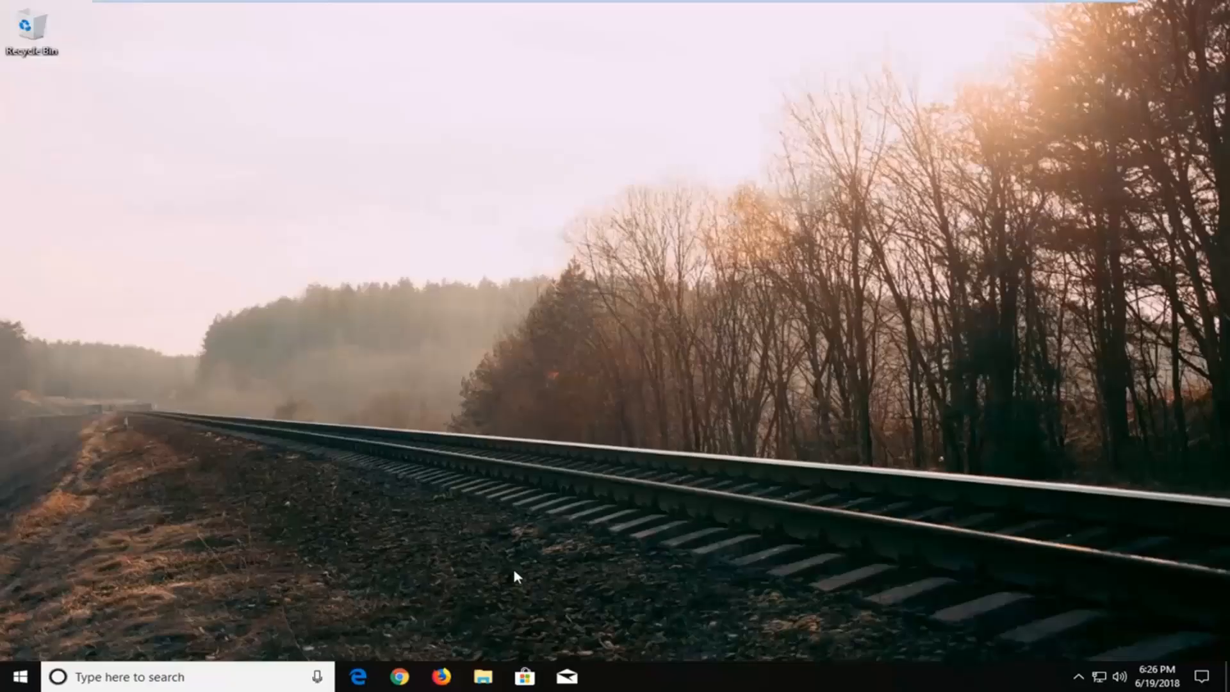
- Start adding a new toolbar to the taskbar and move the folder chooser nearer the middle of the screen
right_click(760, 677)
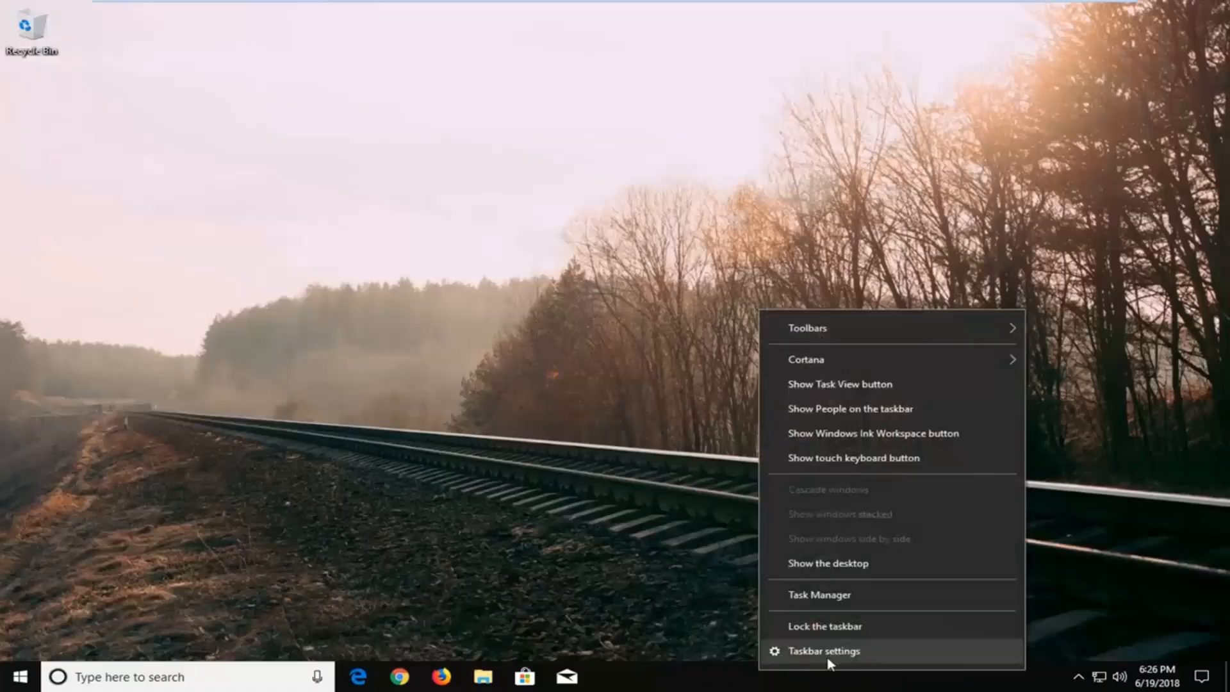
mouse_move(844, 328)
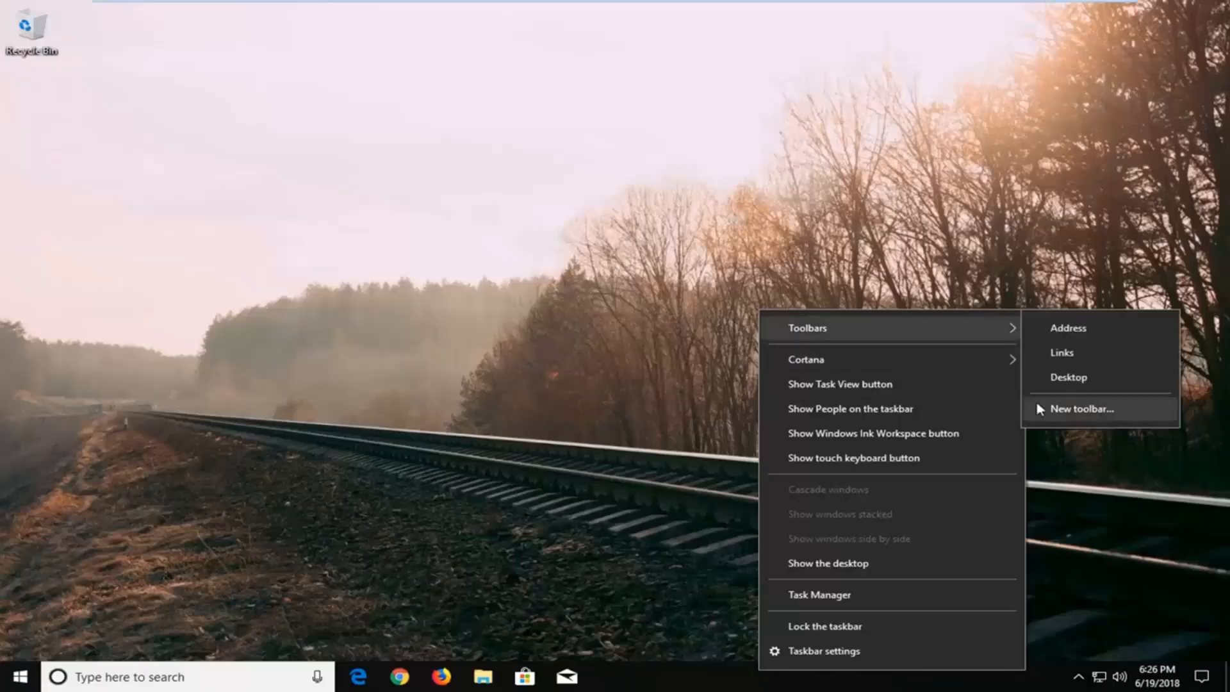
click(1078, 415)
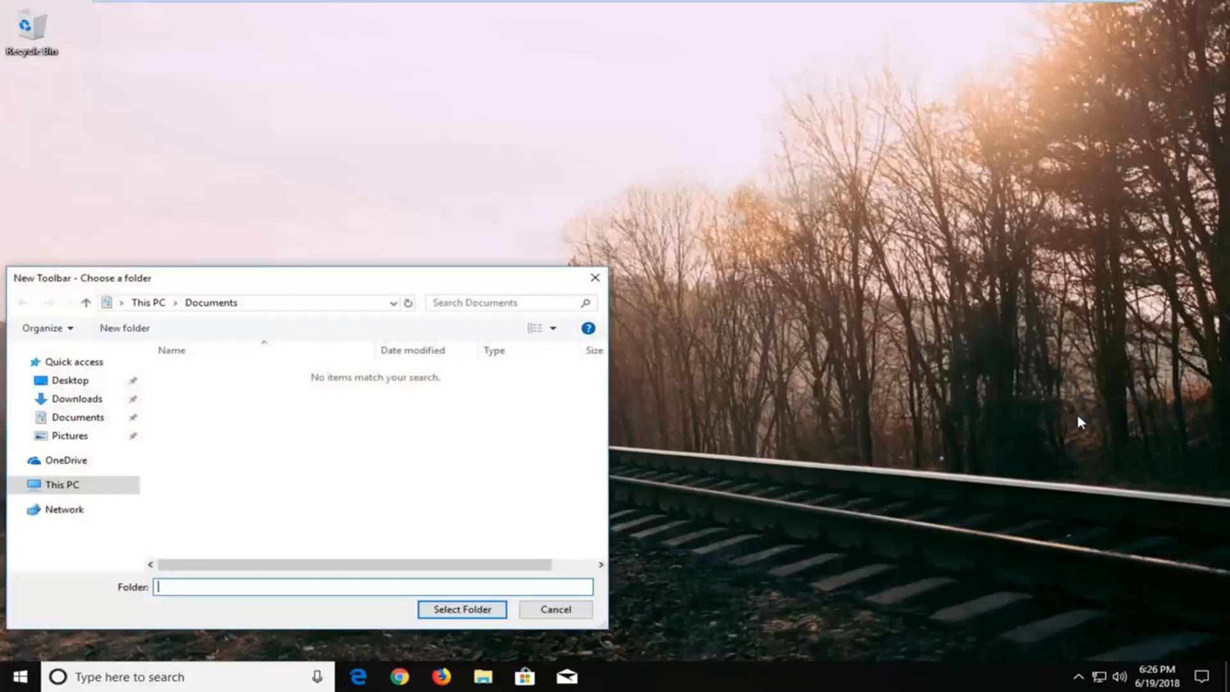
drag(211, 282, 594, 192)
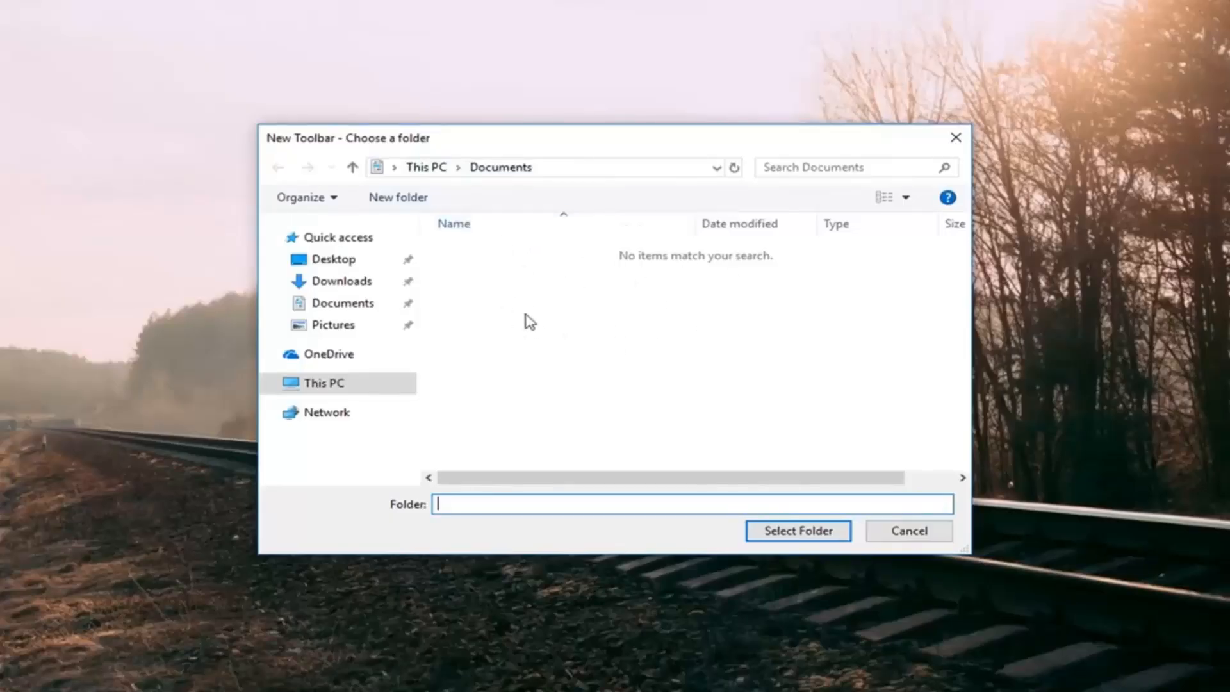
- Create a folder named Toolbar in Documents and choose it as the new taskbar toolbar
right_click(518, 276)
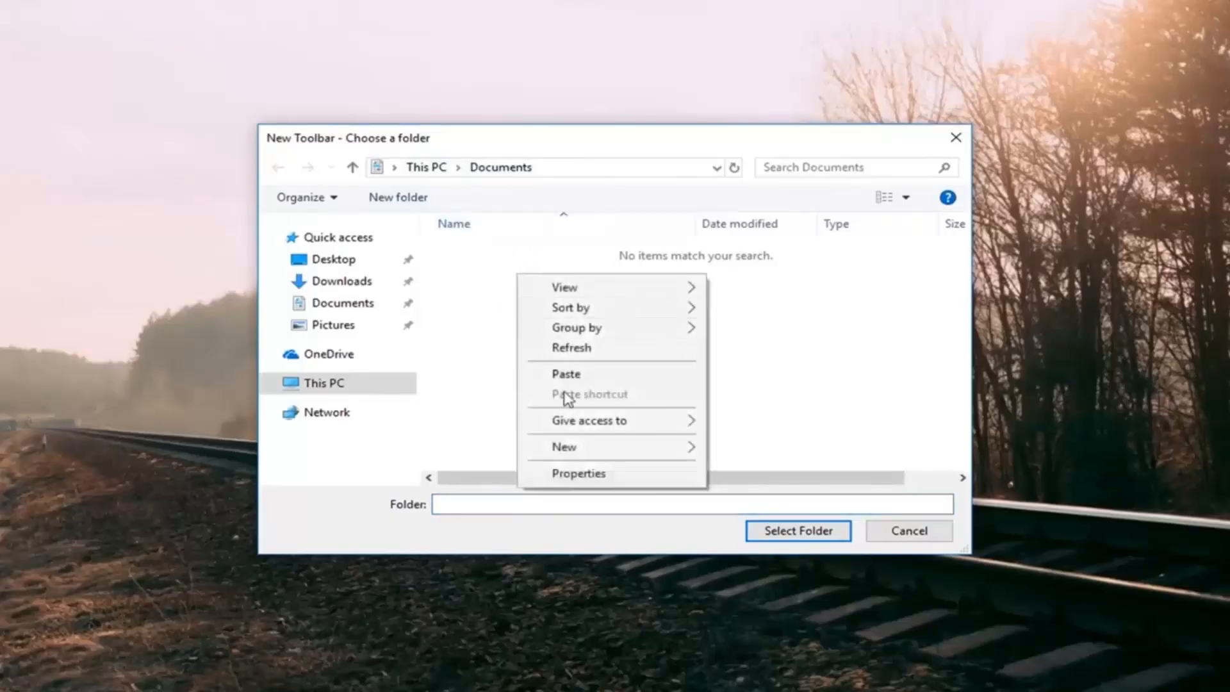
mouse_move(673, 450)
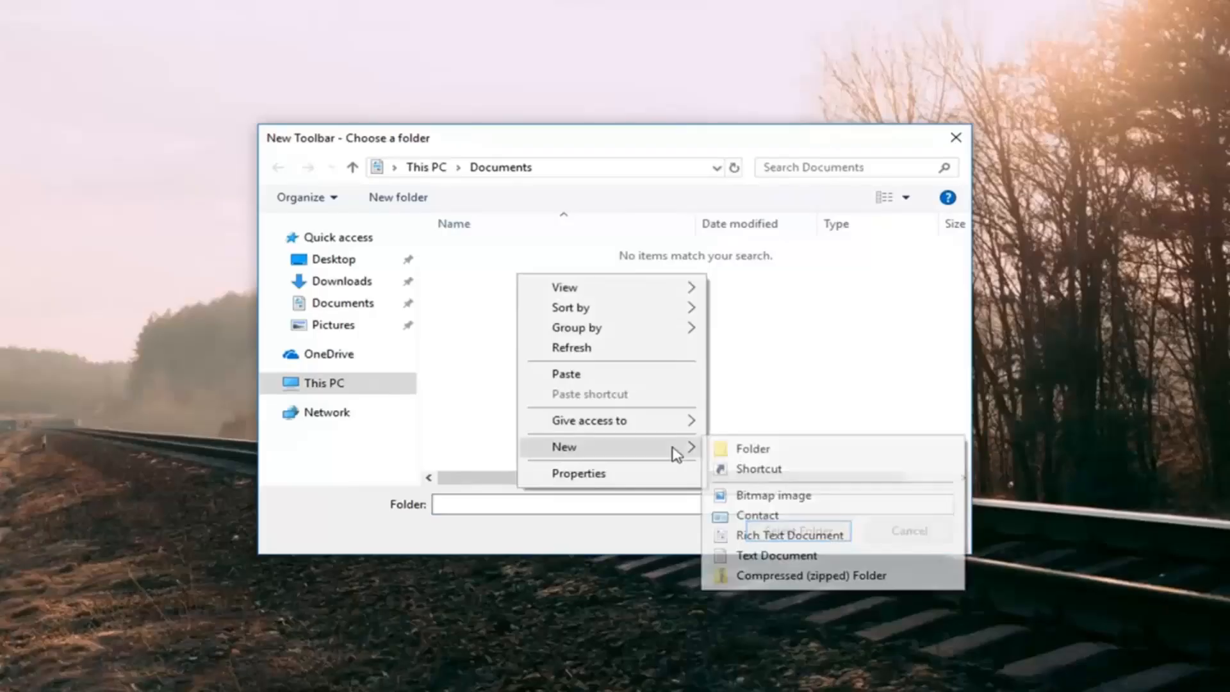
click(750, 449)
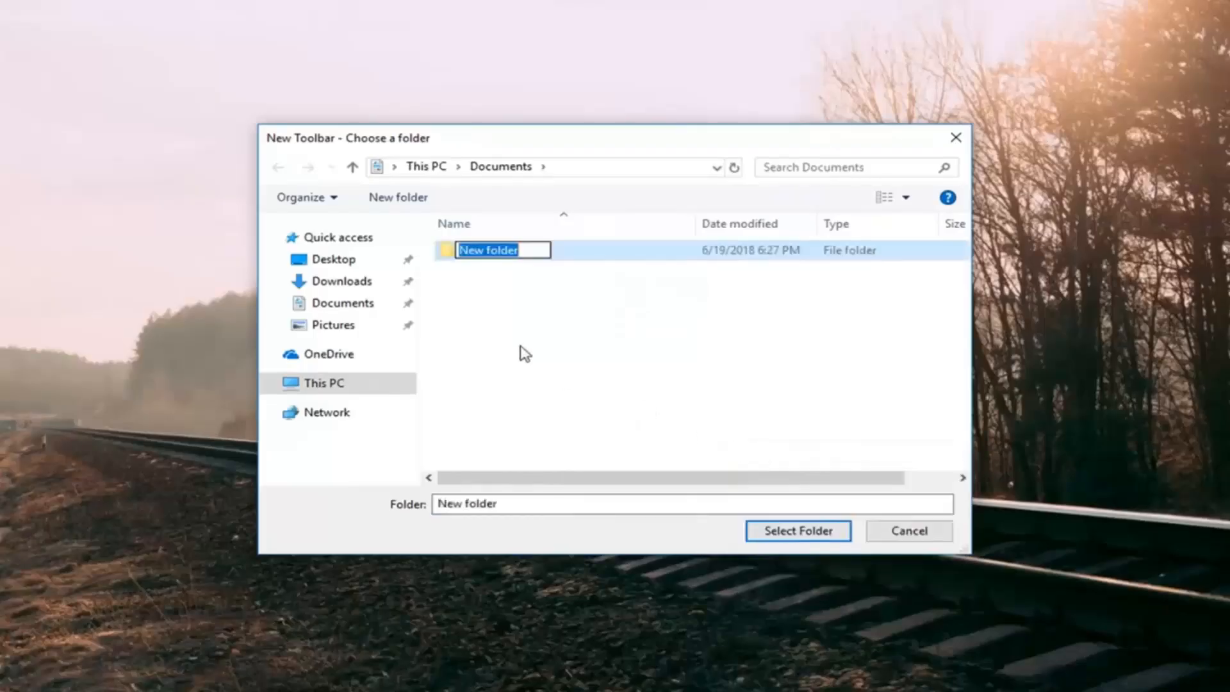
text(To)
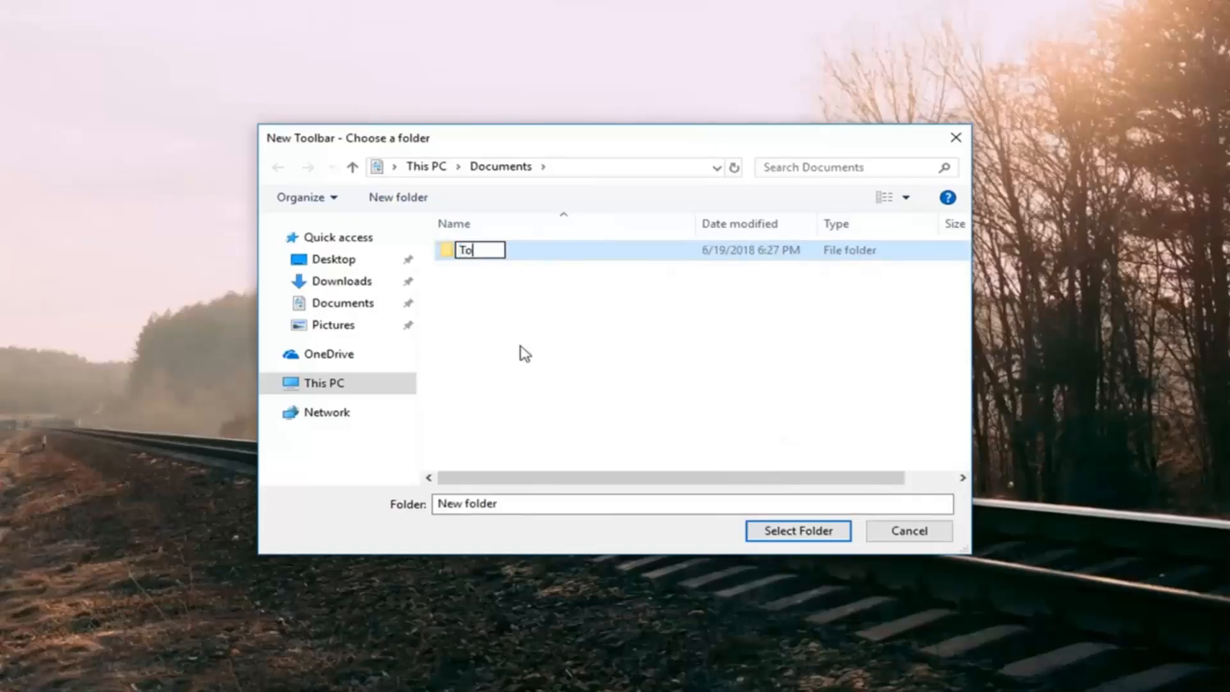
text(olbar)
key(Return)
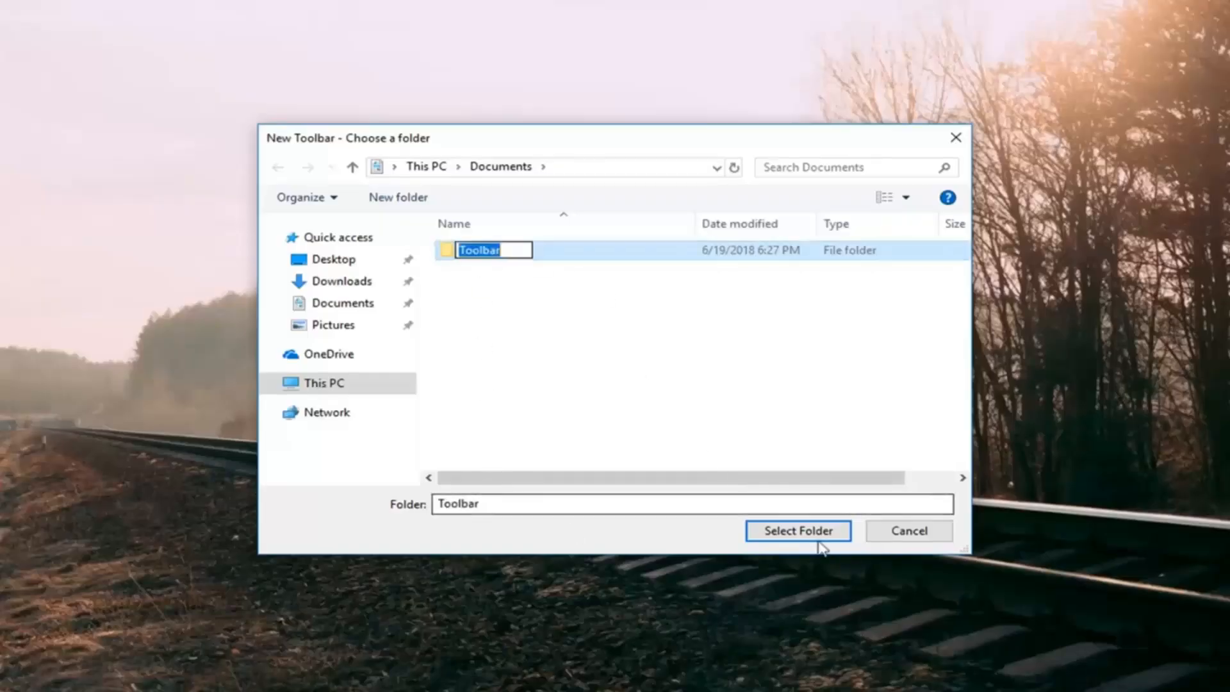
click(779, 531)
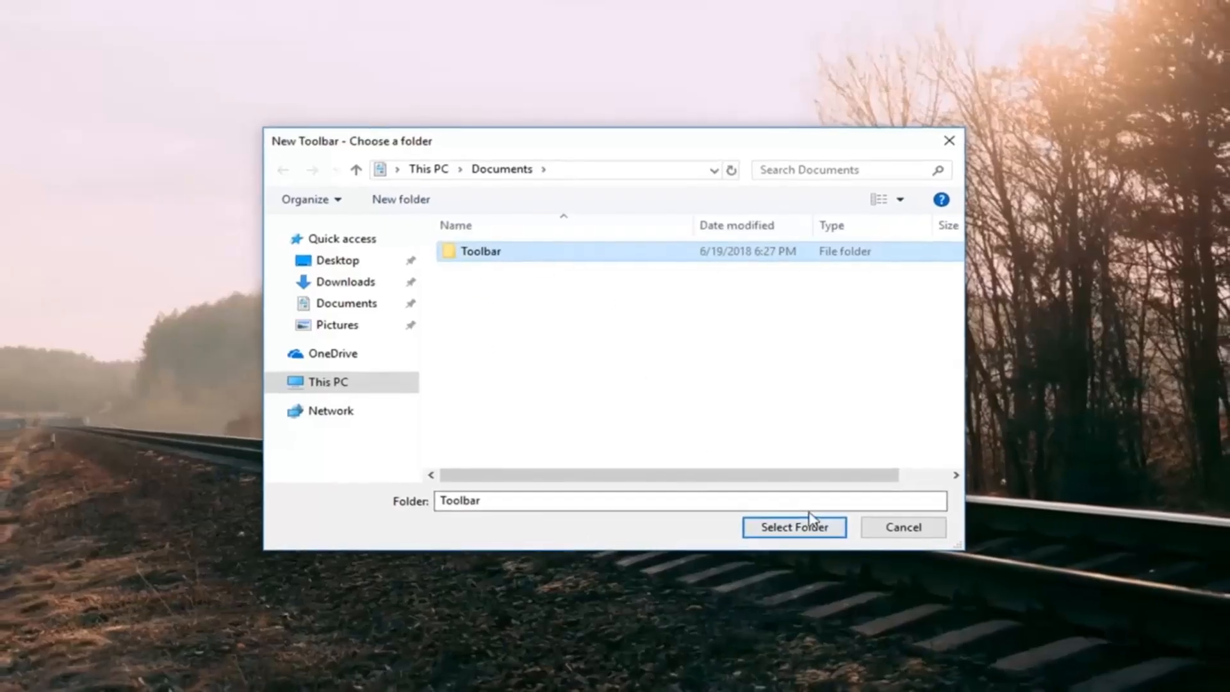
click(778, 537)
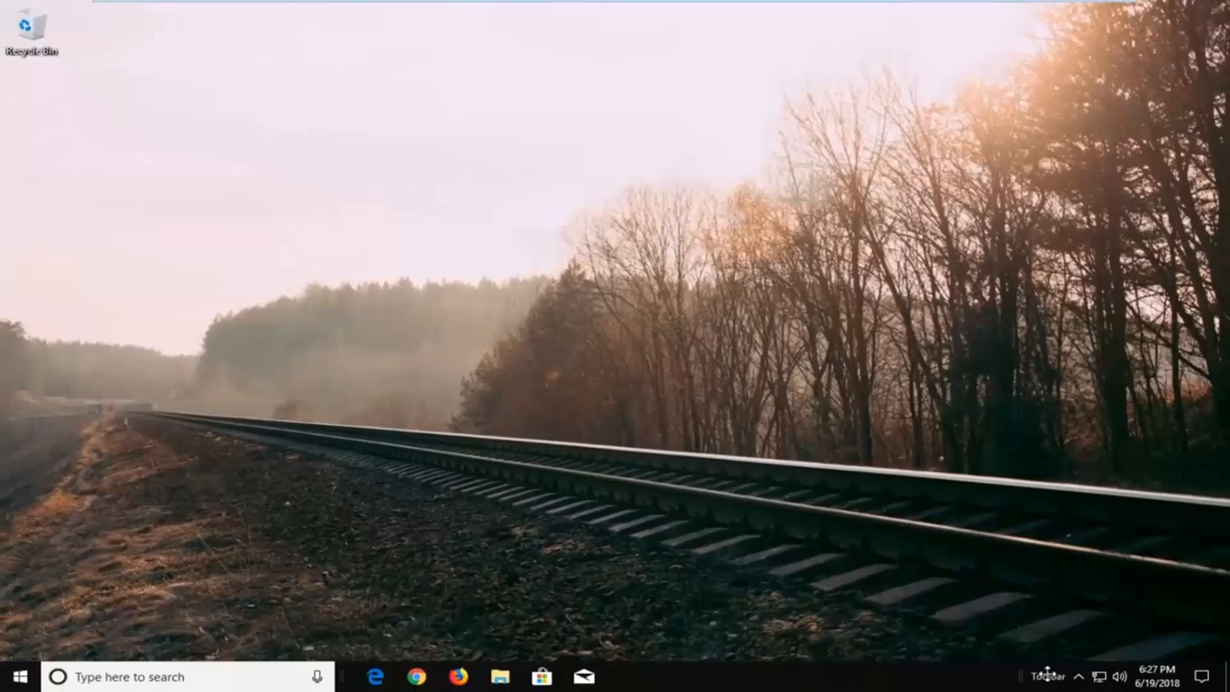
- Open the folder behind the new taskbar toolbar and snap its window to the right half of the screen
right_click(1050, 677)
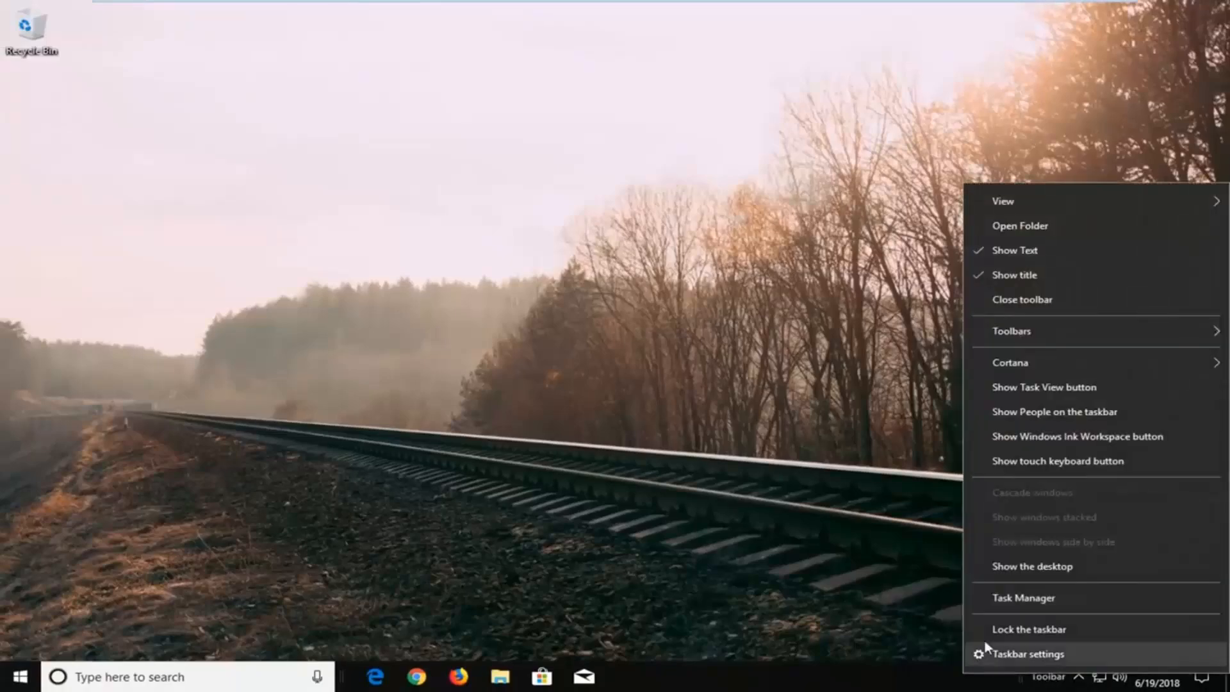
click(1013, 225)
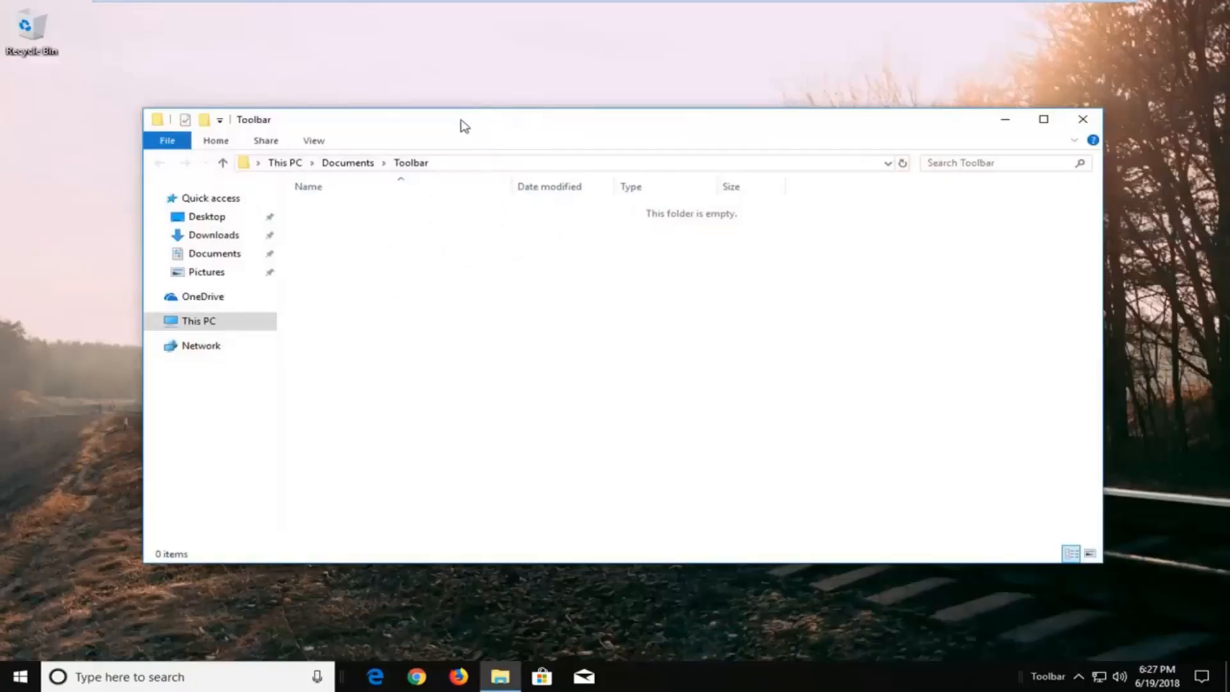
drag(461, 123, 1220, 152)
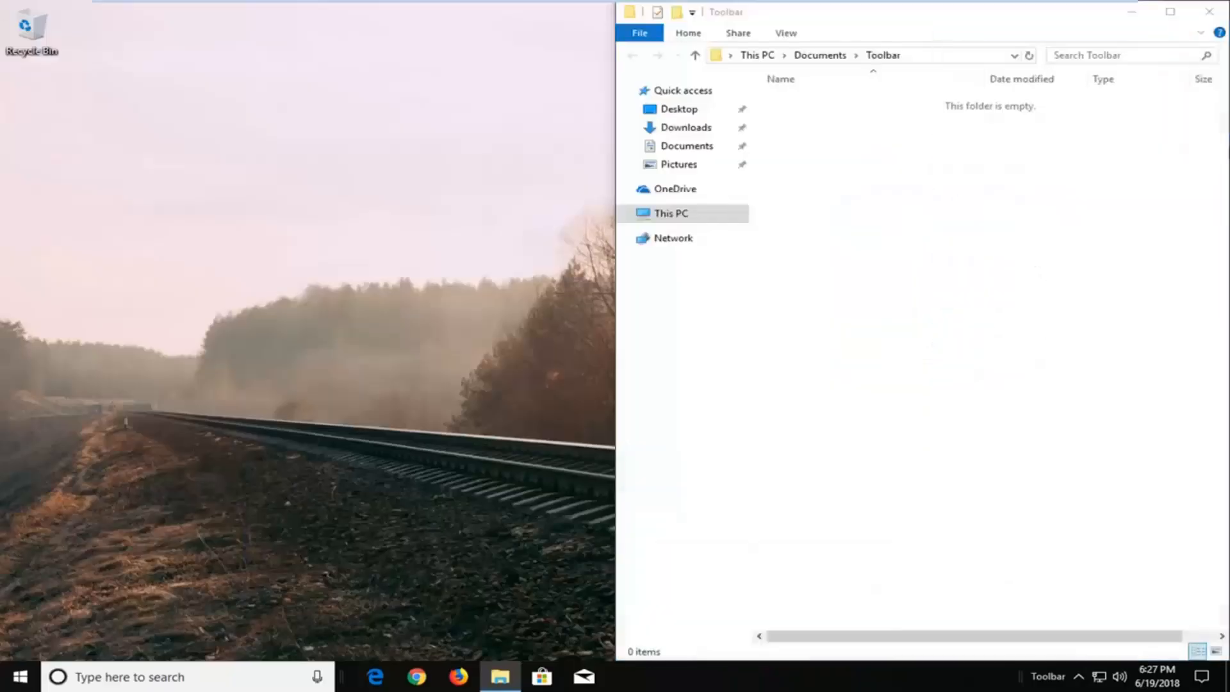
- Search the Start menu for chrome and open the file location of the Google Chrome shortcut
click(18, 686)
text(chr)
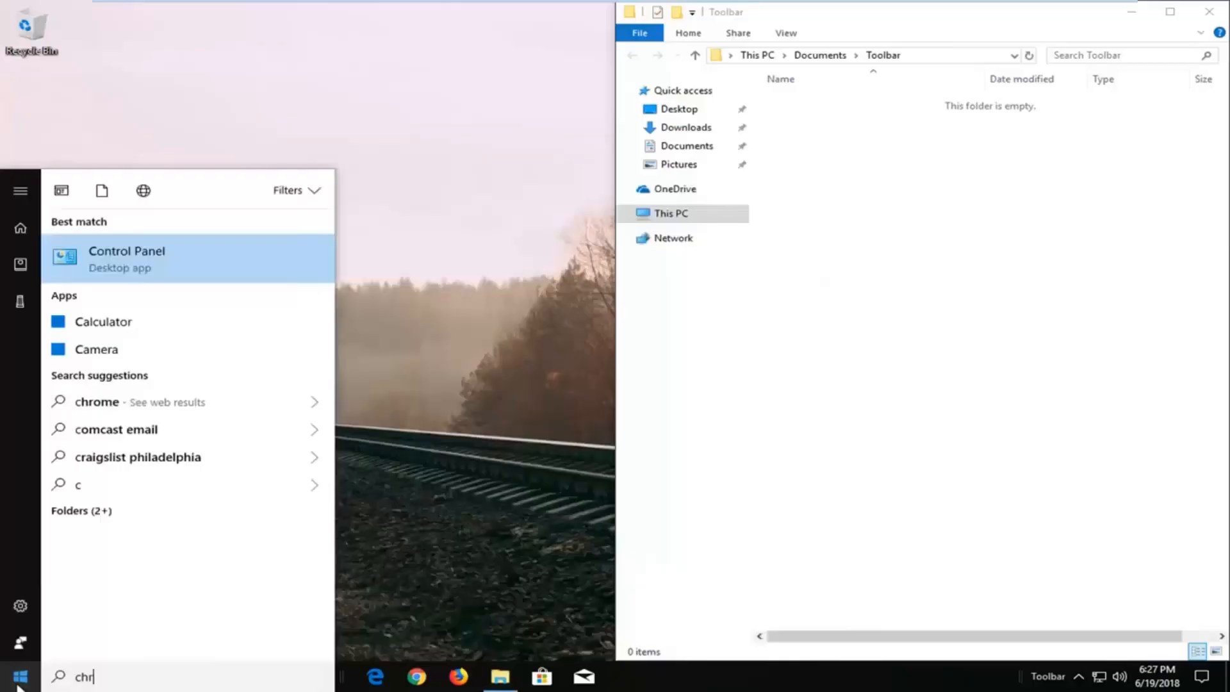
key(BackSpace)
text(chrome)
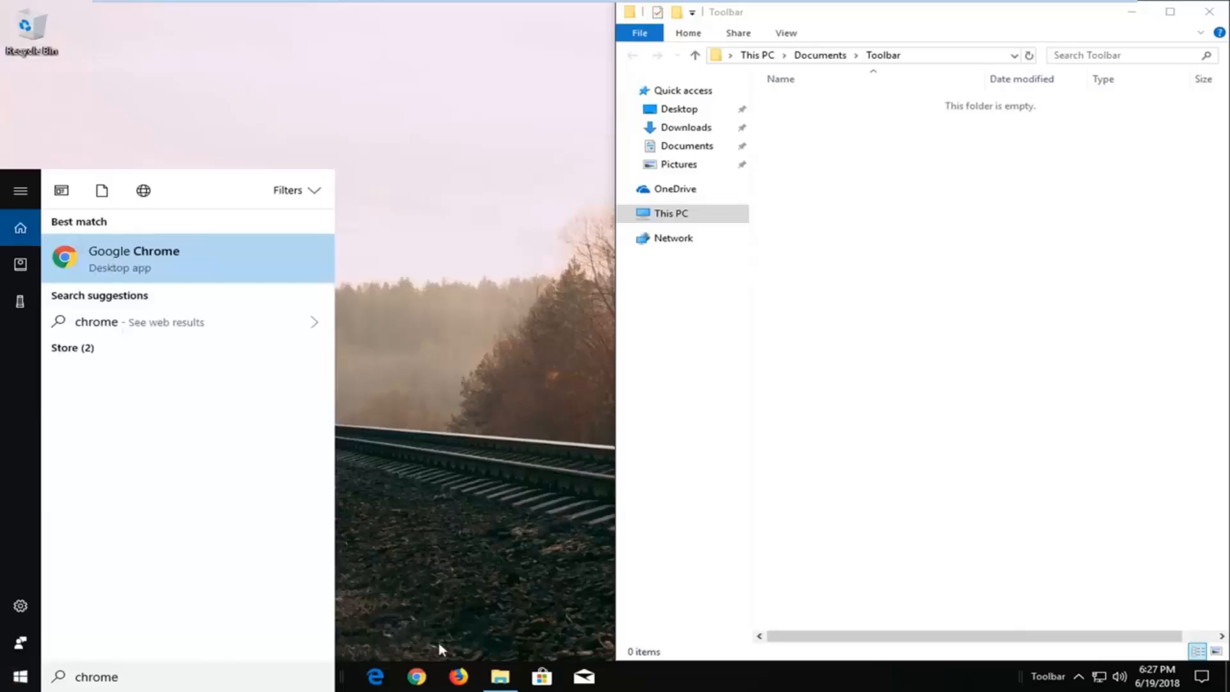
click(126, 254)
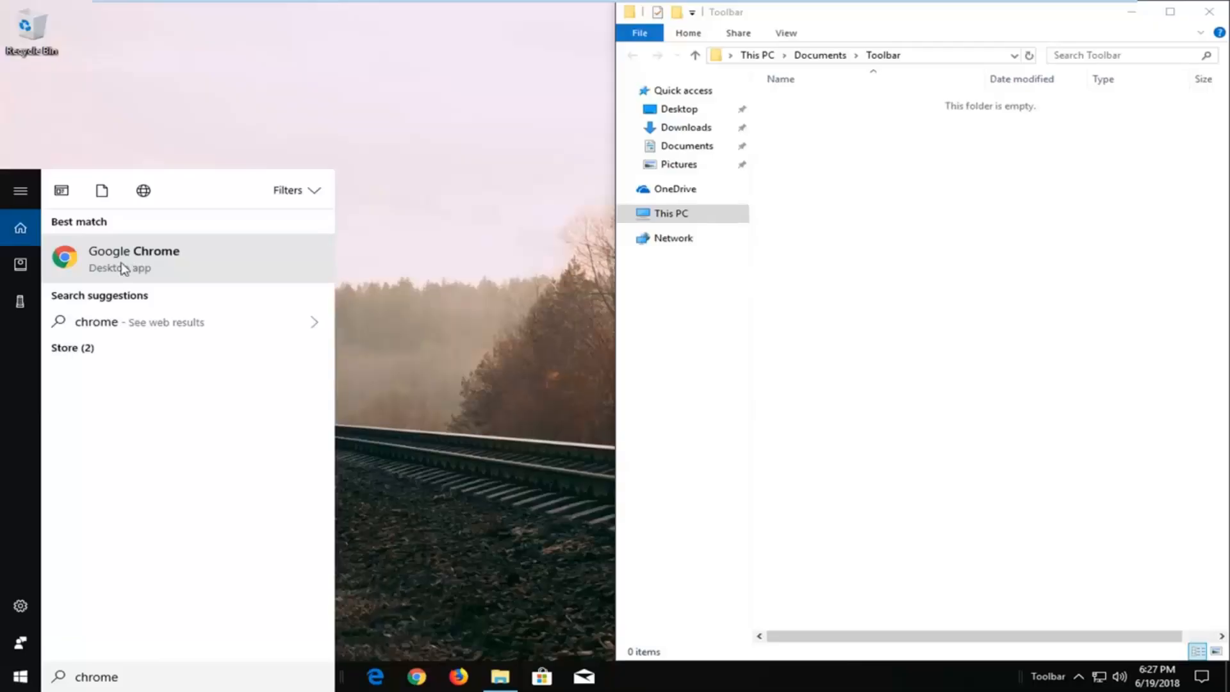
right_click(120, 258)
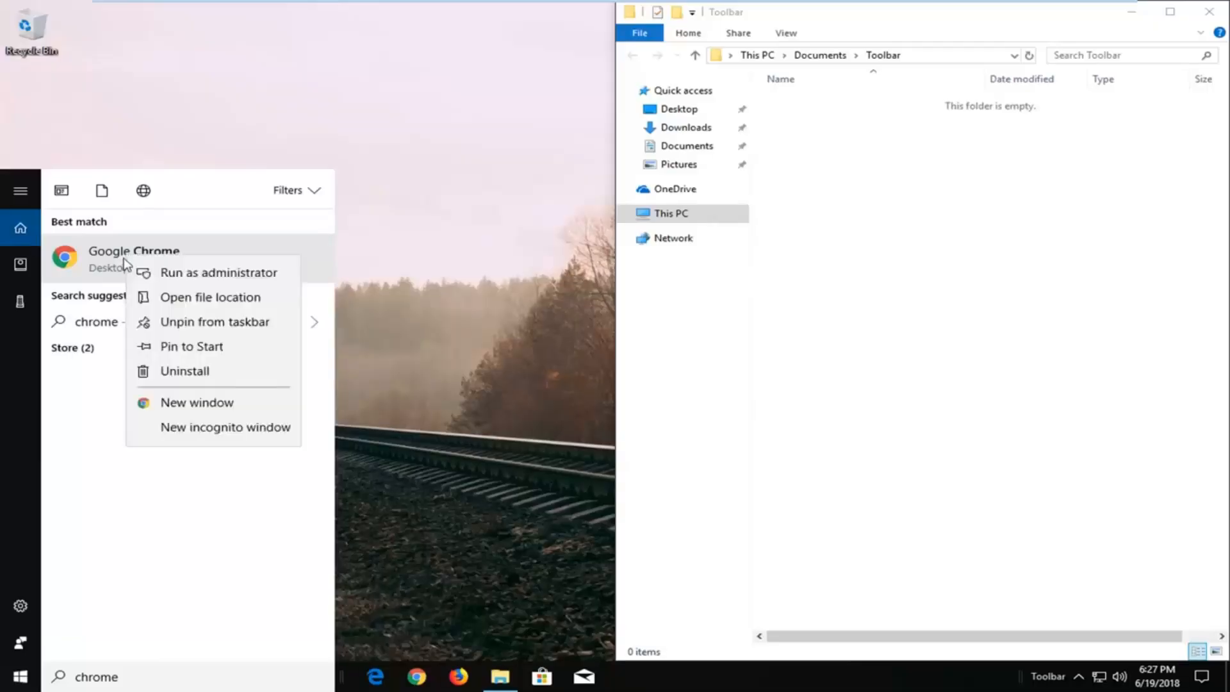
click(179, 296)
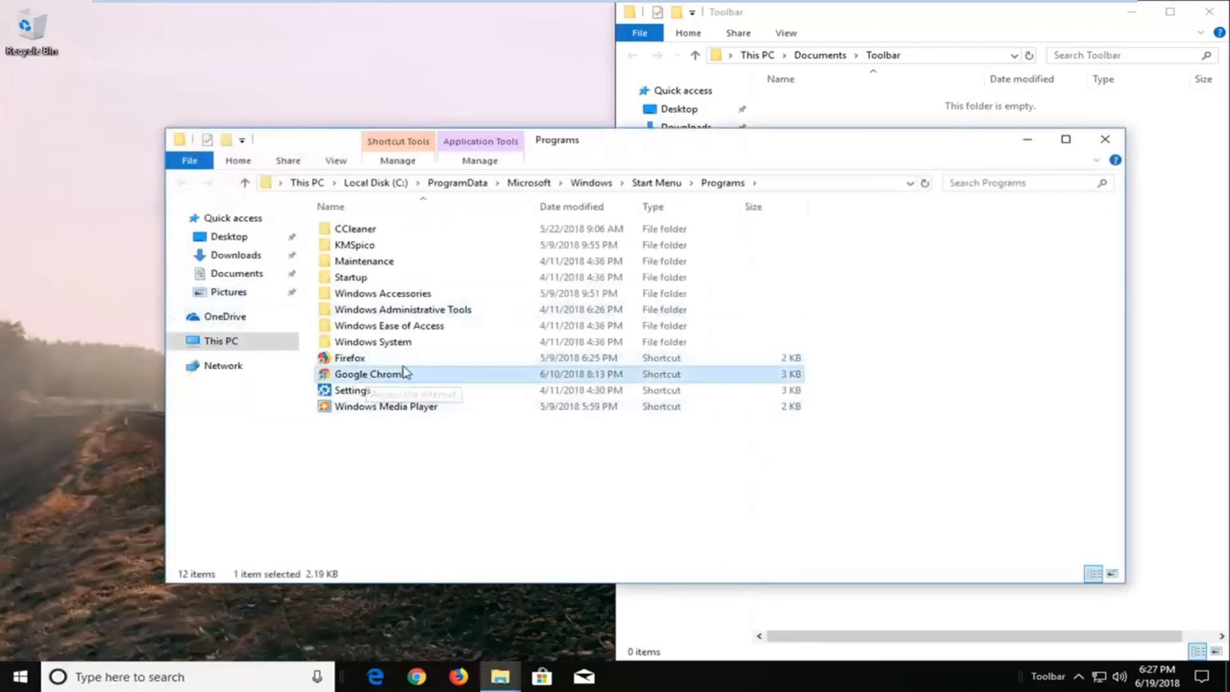
- Copy the Firefox, Google Chrome, Settings and Windows Media Player shortcuts from the Programs folder
click(351, 359)
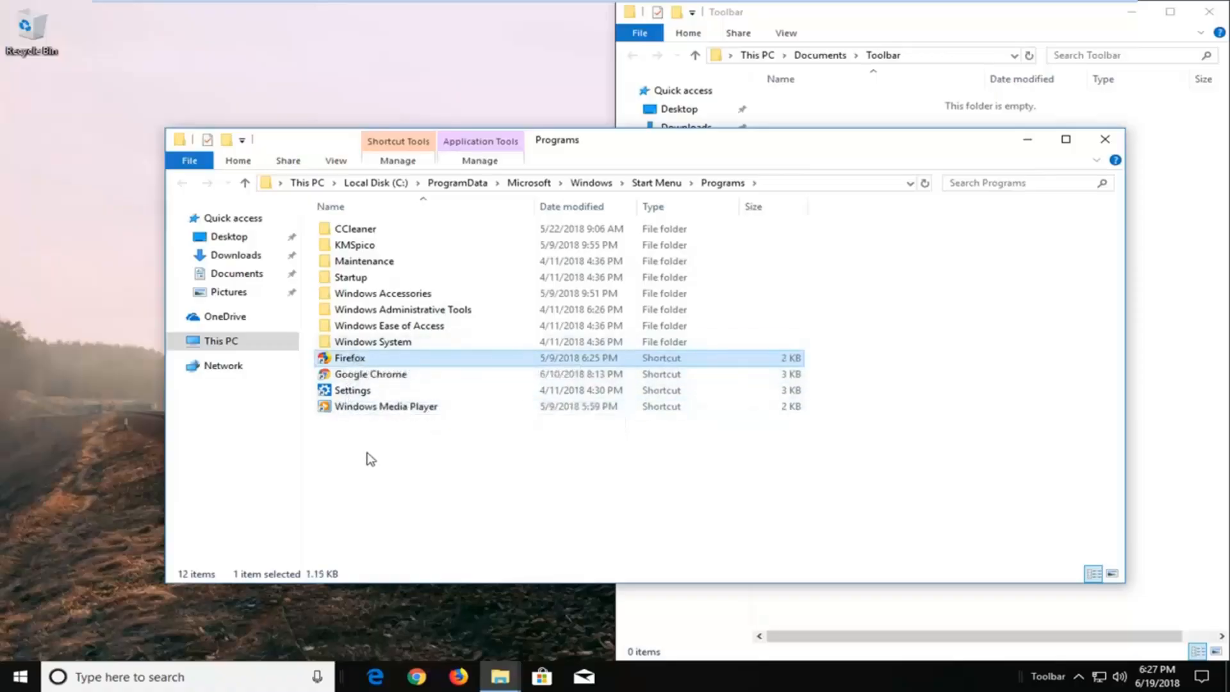
drag(370, 459, 357, 362)
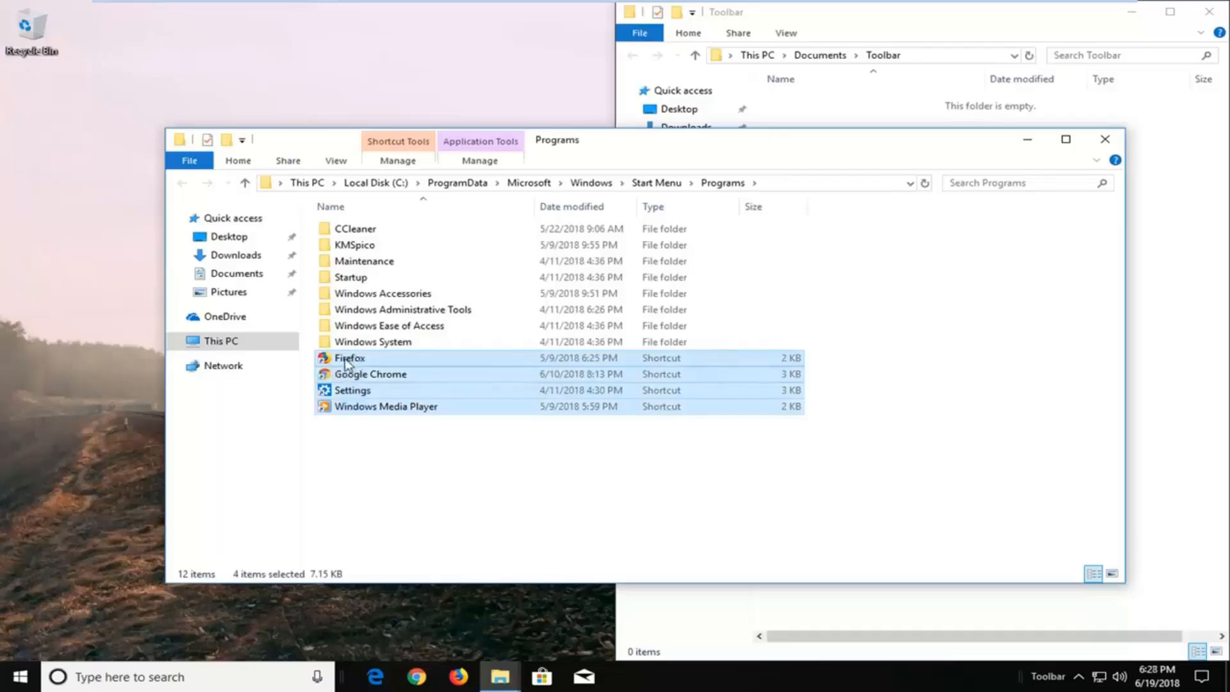
right_click(346, 361)
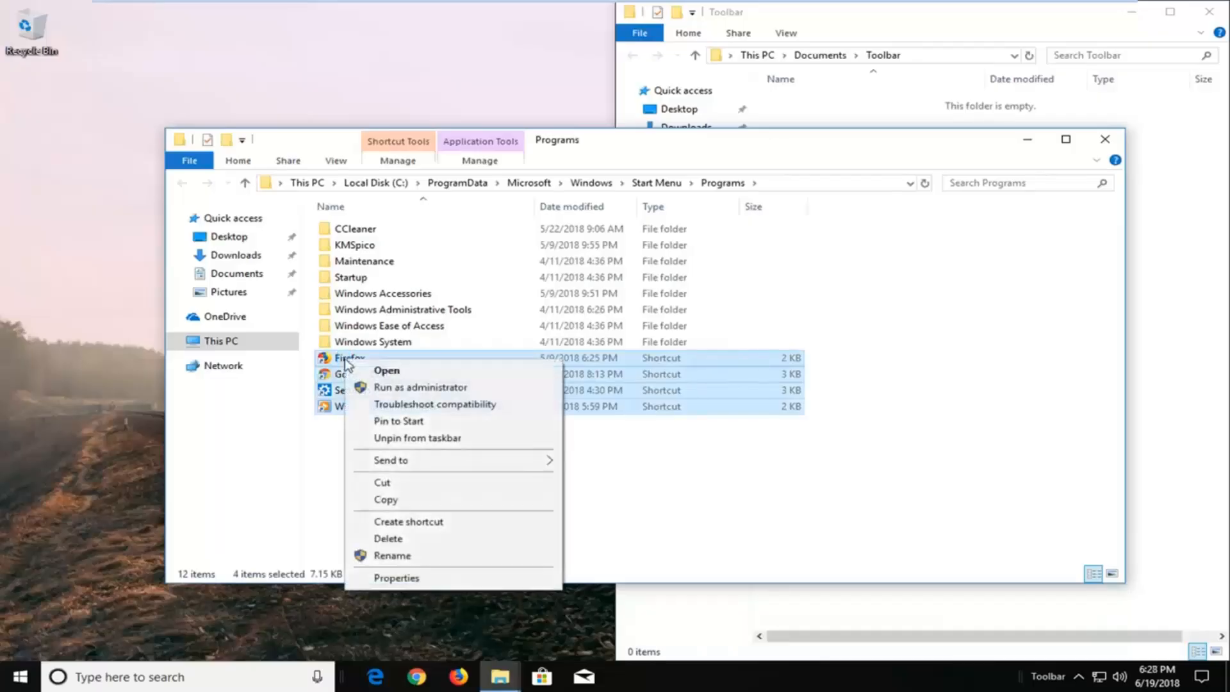
click(385, 501)
click(758, 467)
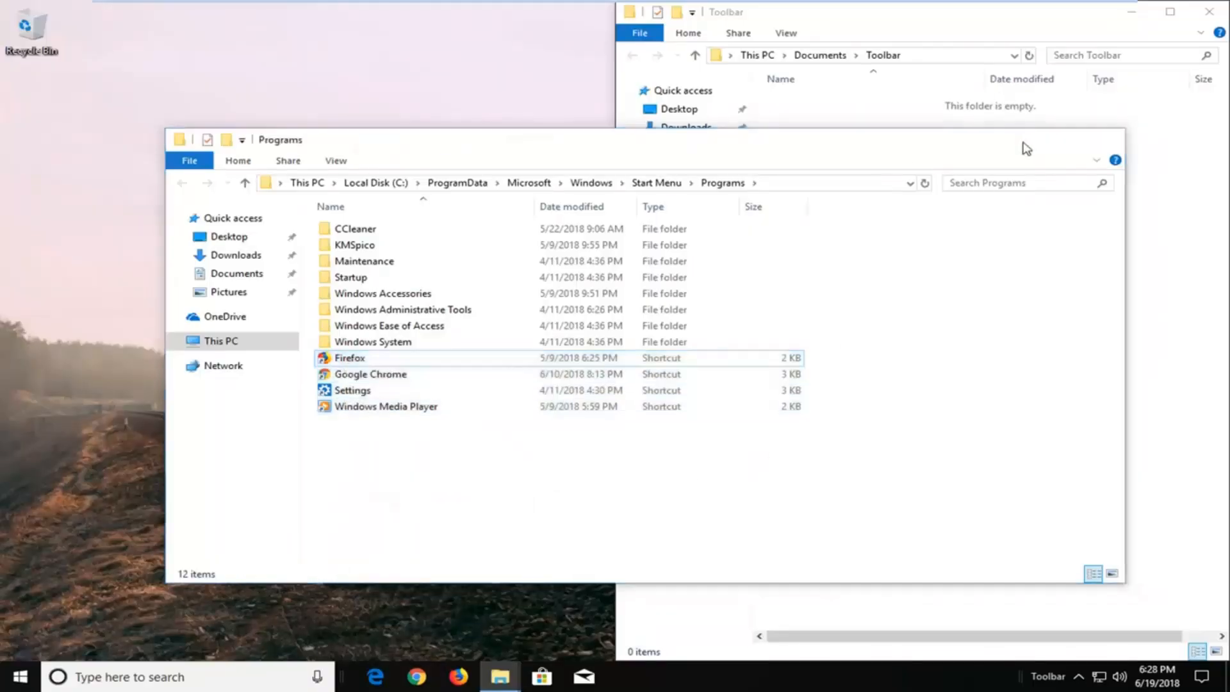
- Minimize the Programs window, paste the copied shortcuts into the Toolbar folder and close that folder
click(1027, 140)
drag(1044, 17, 925, 83)
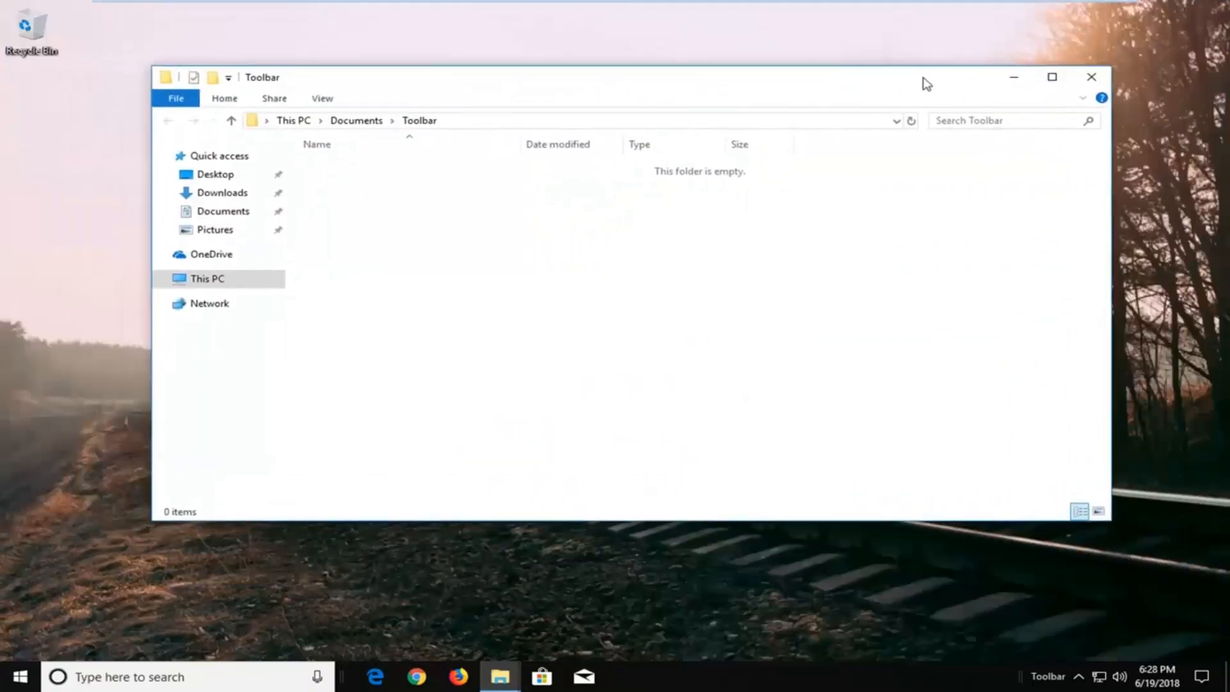
right_click(451, 222)
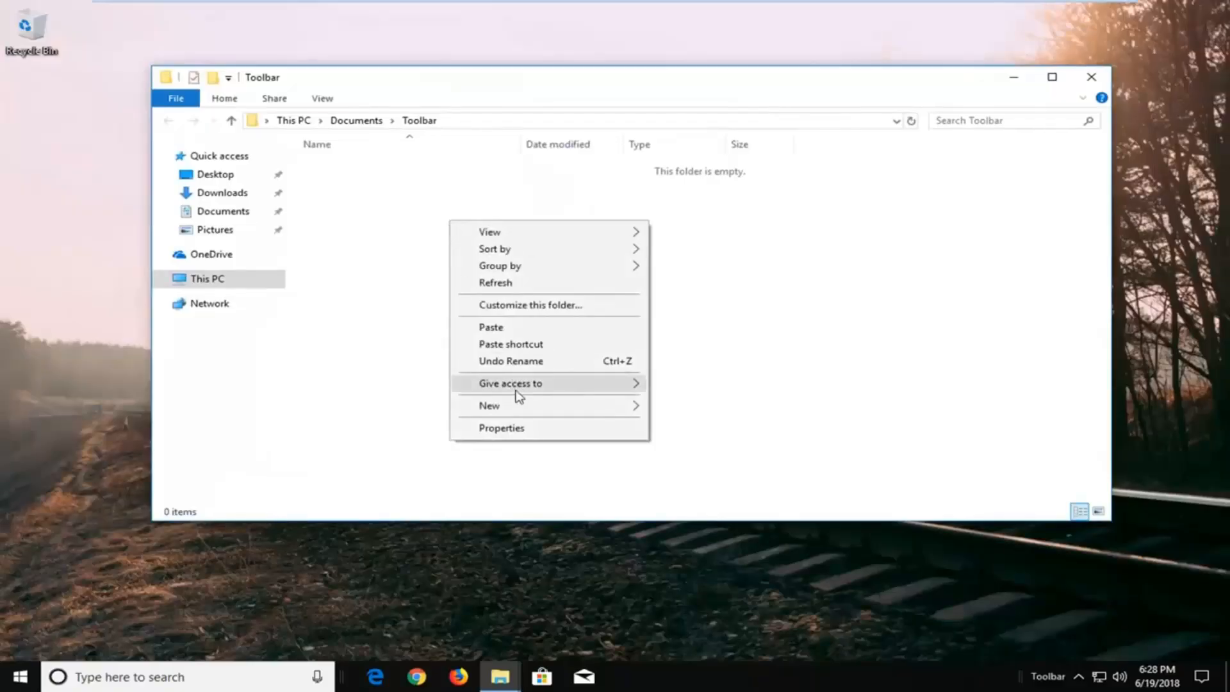
click(506, 328)
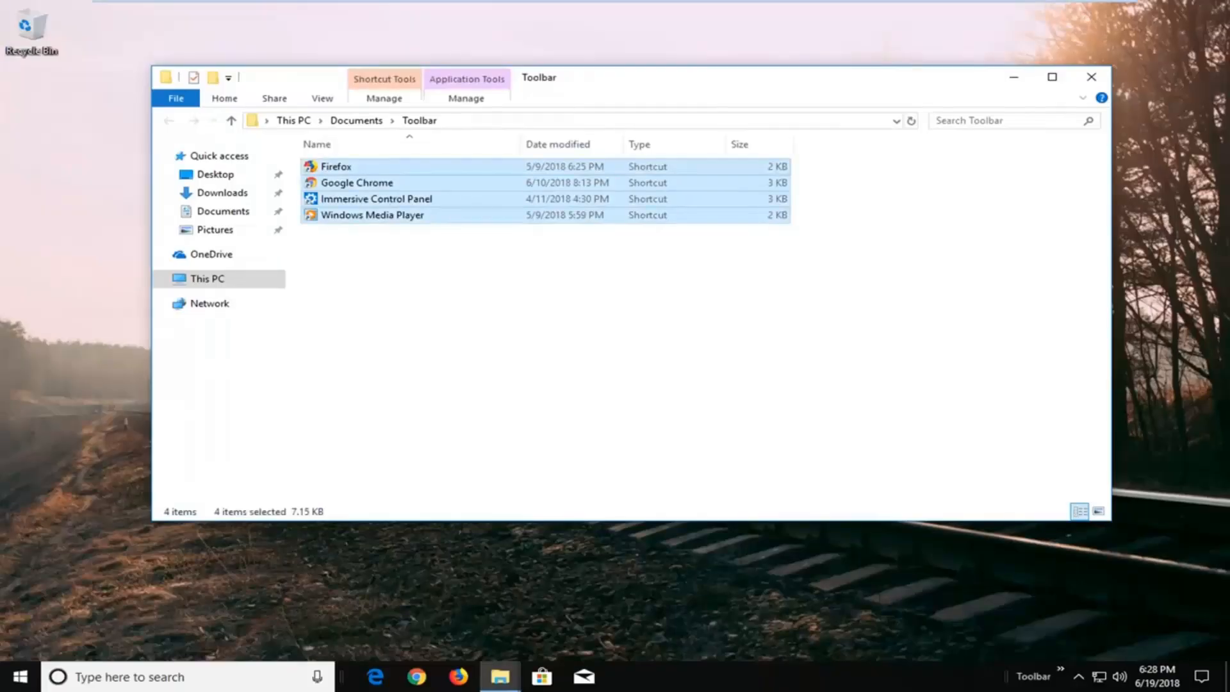
click(1098, 79)
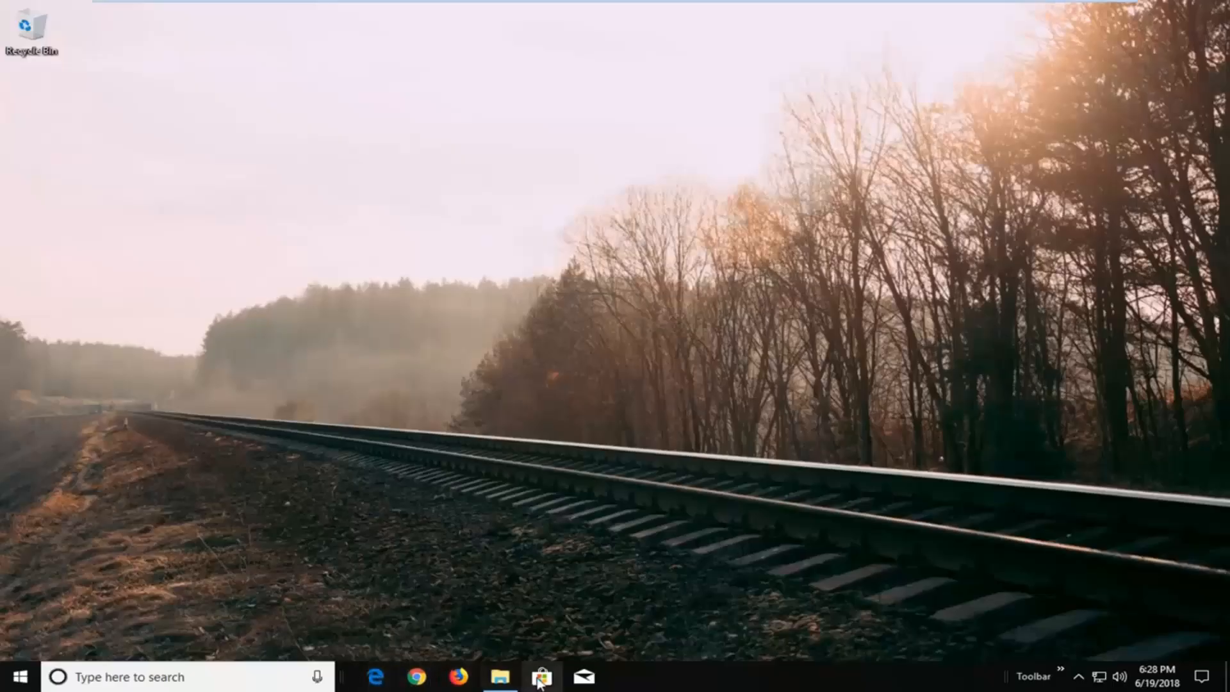
- Unpin Edge, Chrome, Firefox, File Explorer, Store and Mail from the taskbar, and close the Programs window
right_click(376, 677)
click(338, 644)
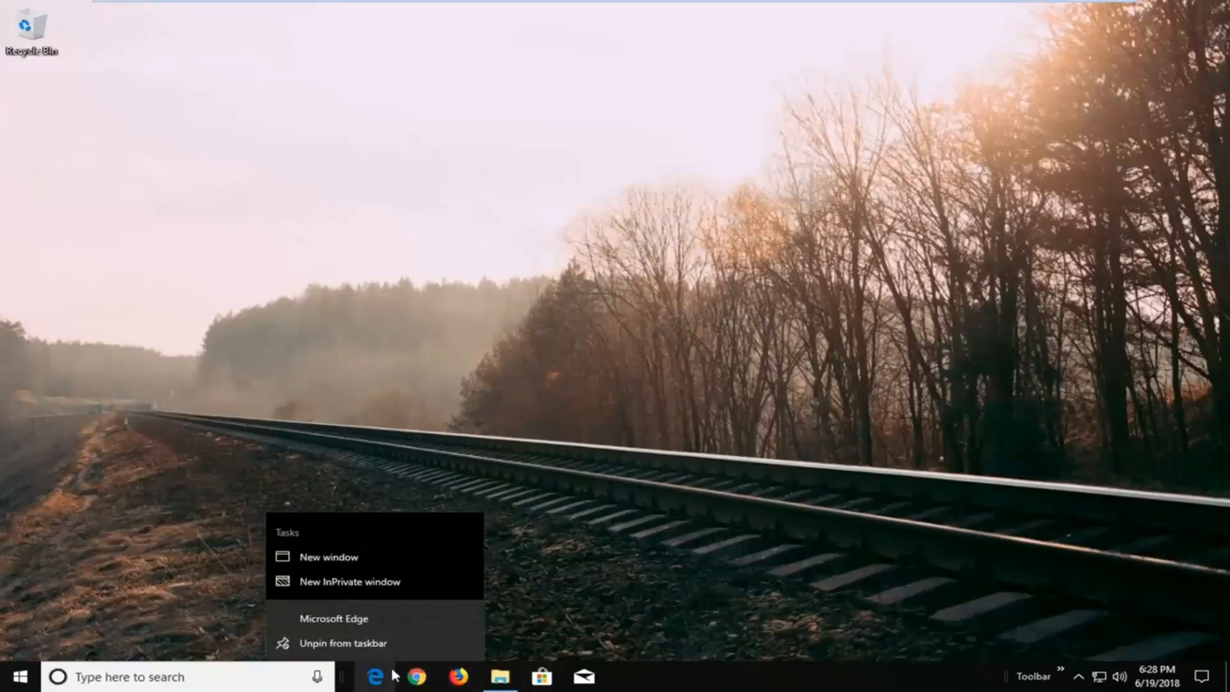
right_click(412, 678)
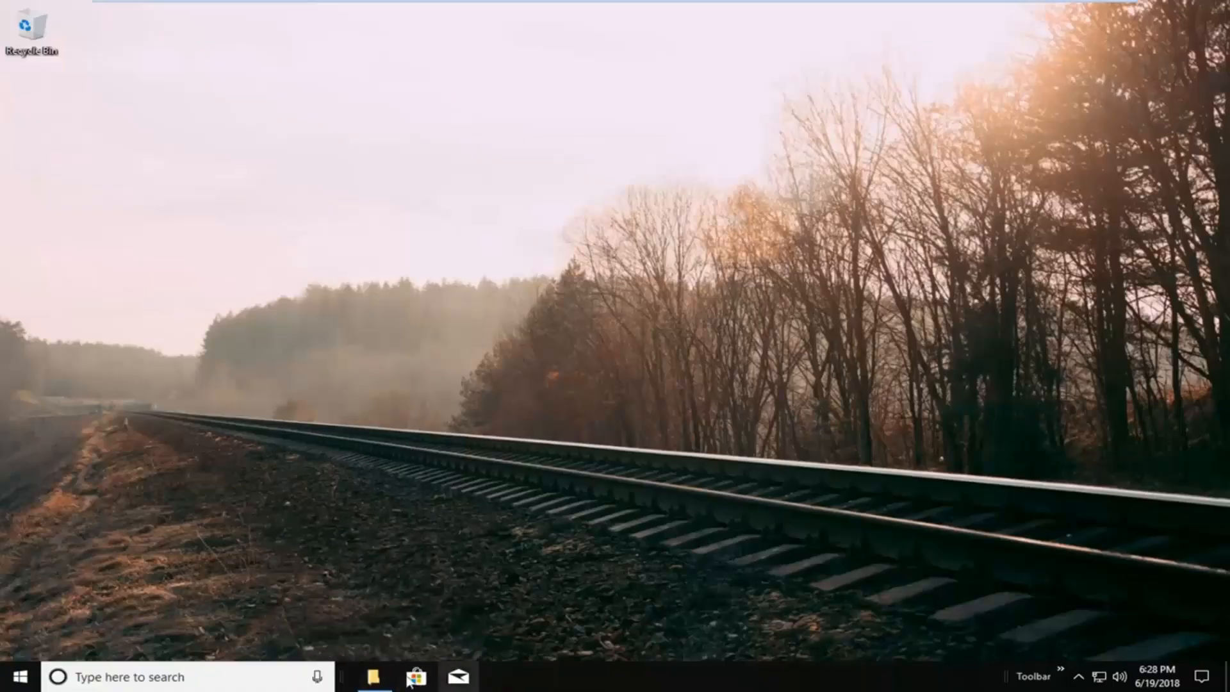
right_click(415, 675)
click(382, 644)
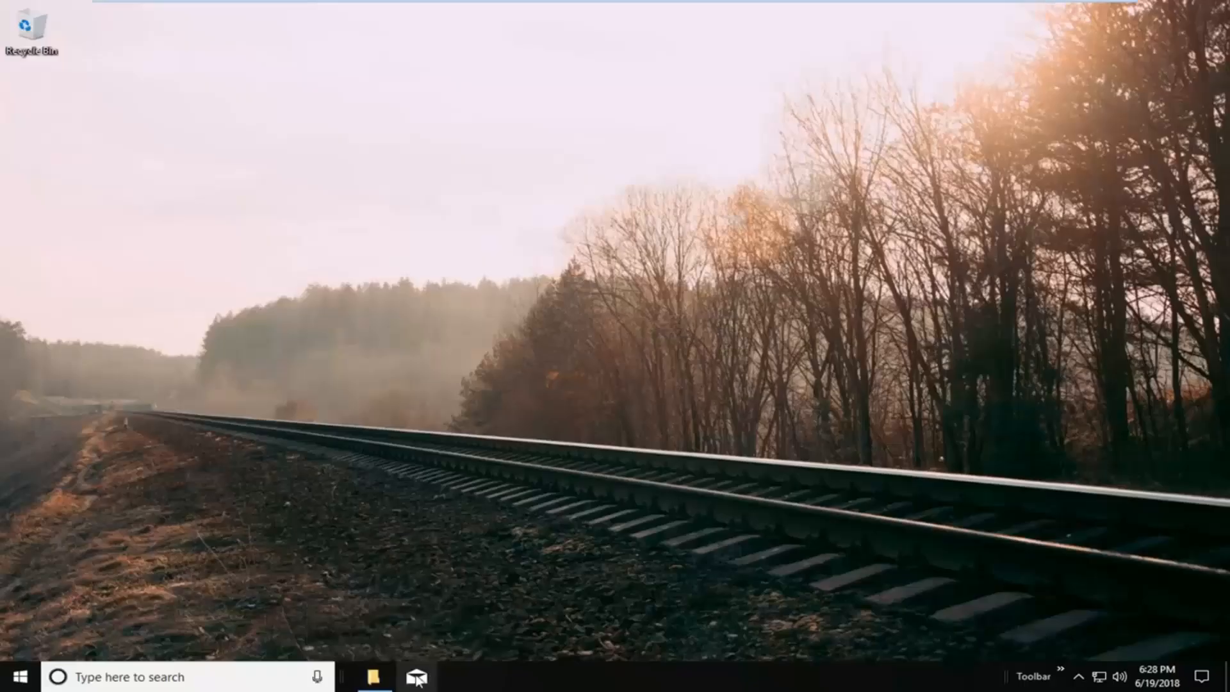
right_click(416, 680)
click(379, 643)
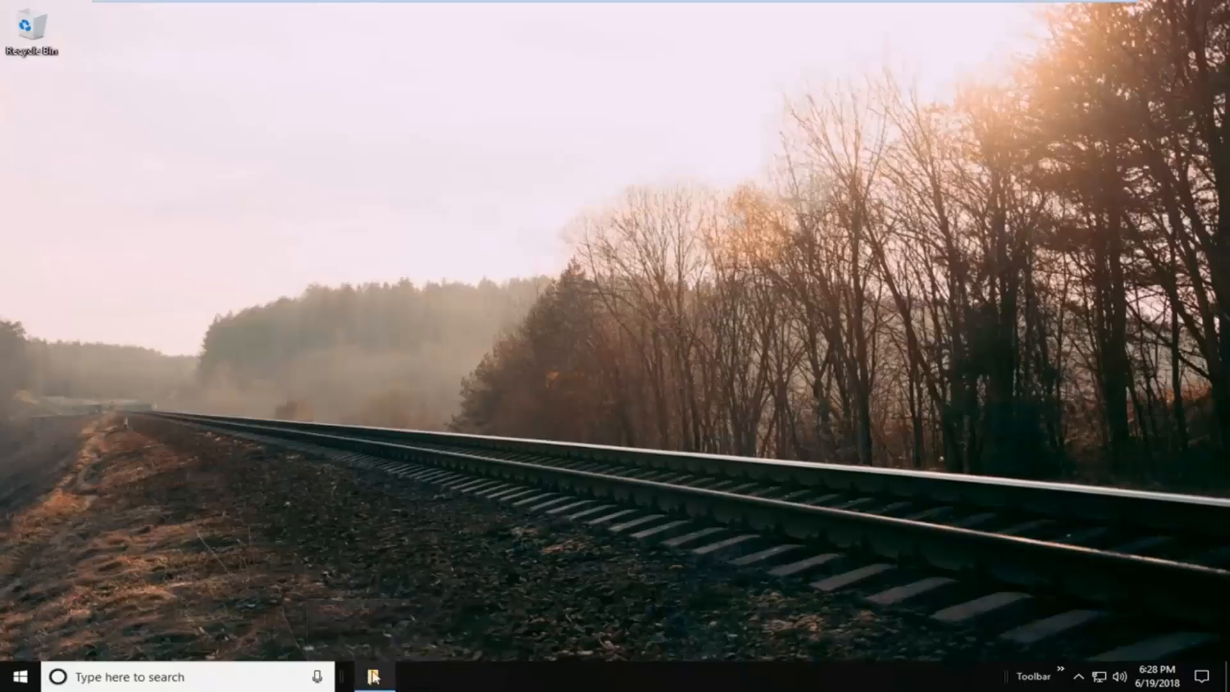
click(373, 677)
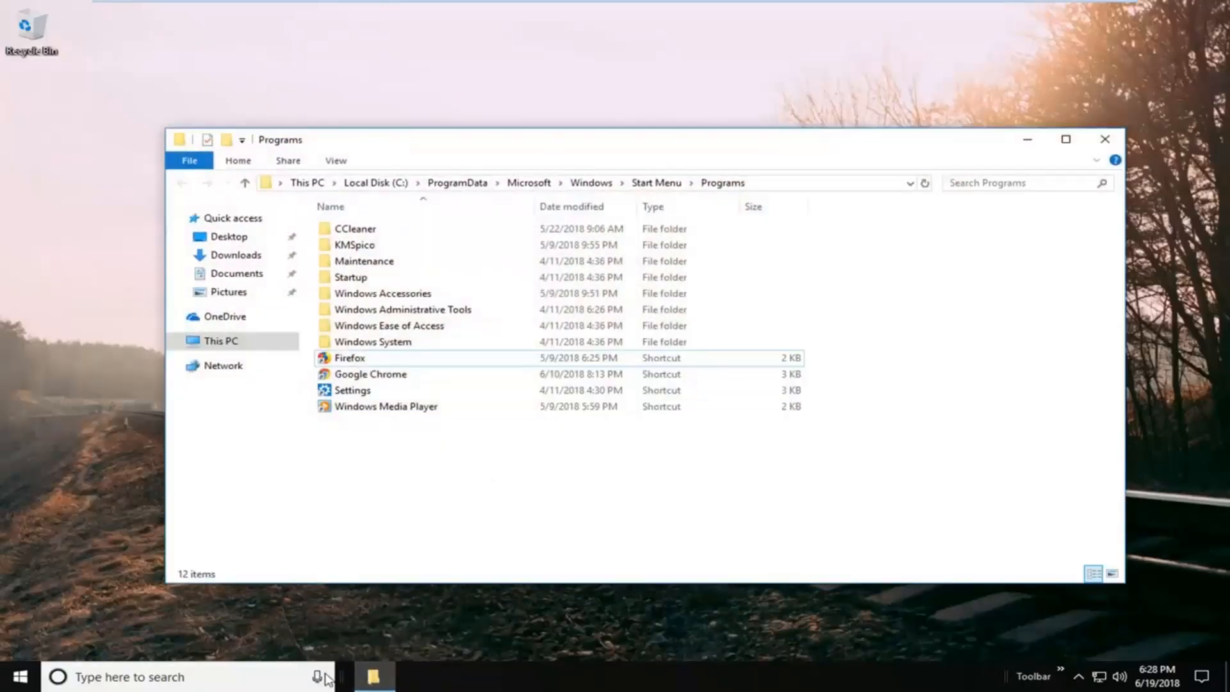
click(1104, 141)
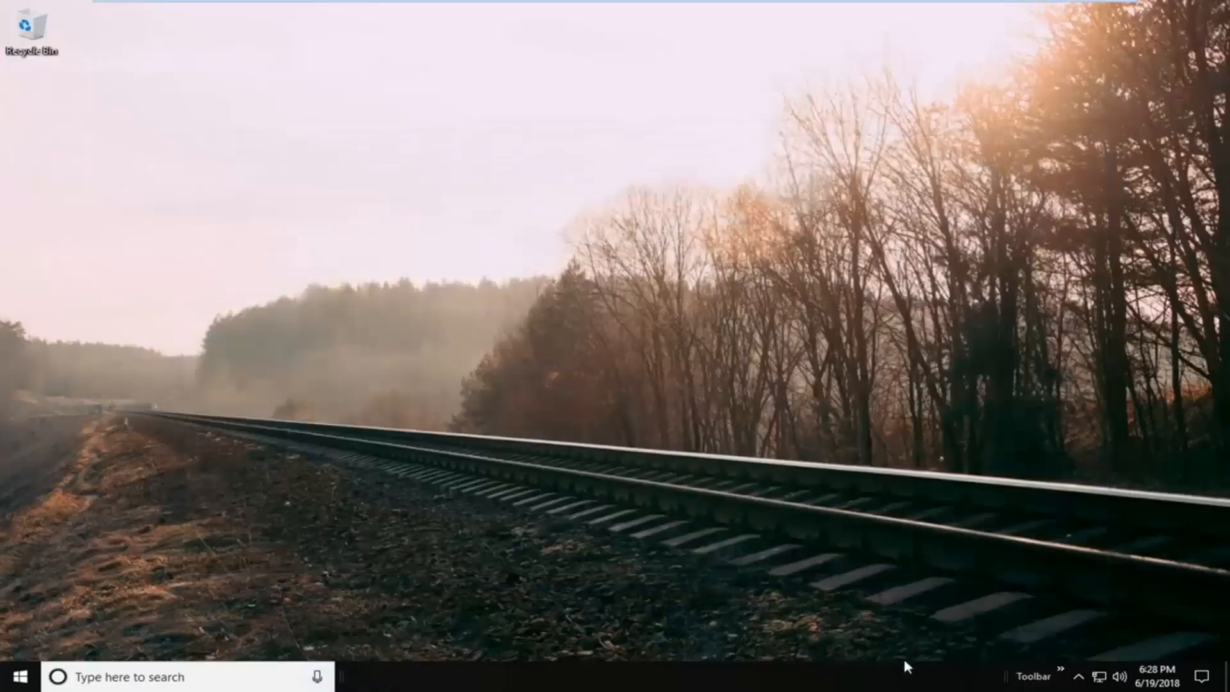
- Extend the Toolbar toolbar across the taskbar to expose its shortcuts, and hide its title
drag(1039, 681, 486, 675)
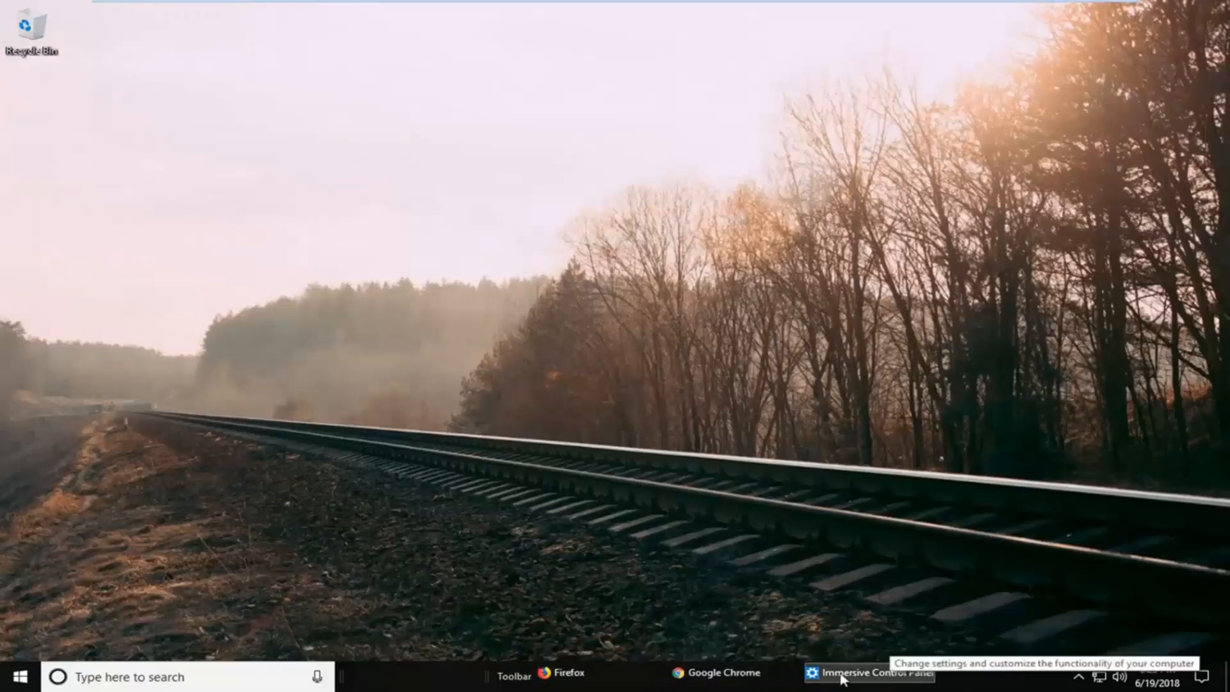
right_click(512, 679)
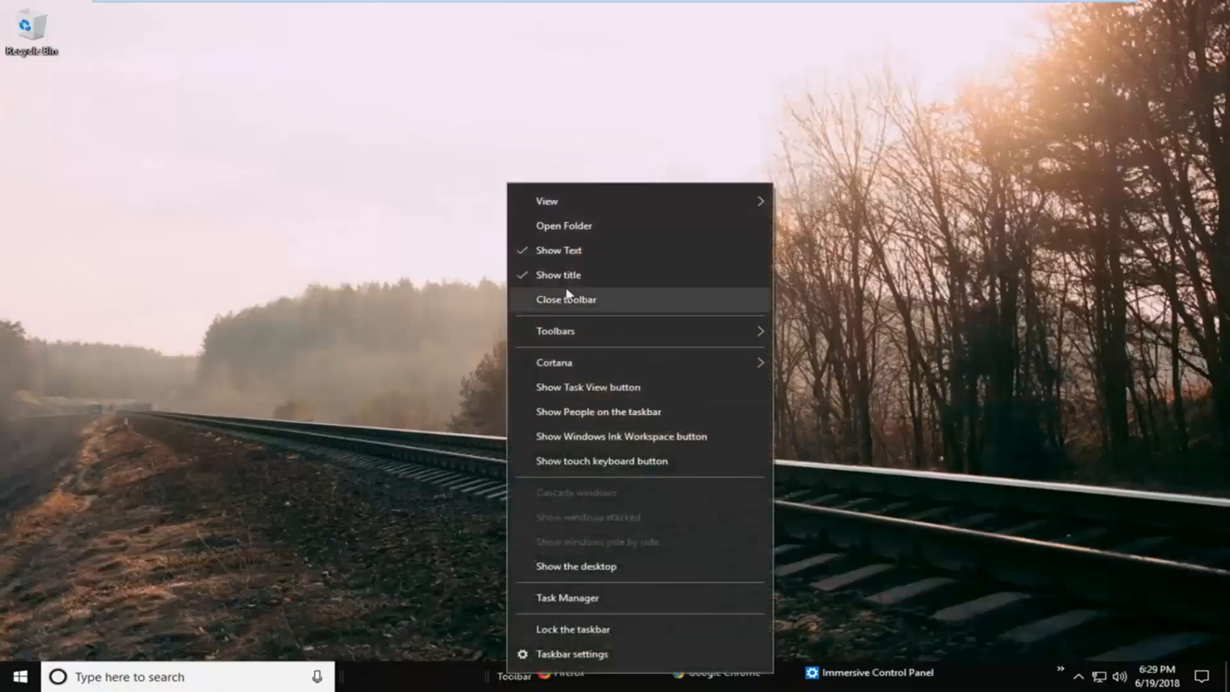
click(525, 275)
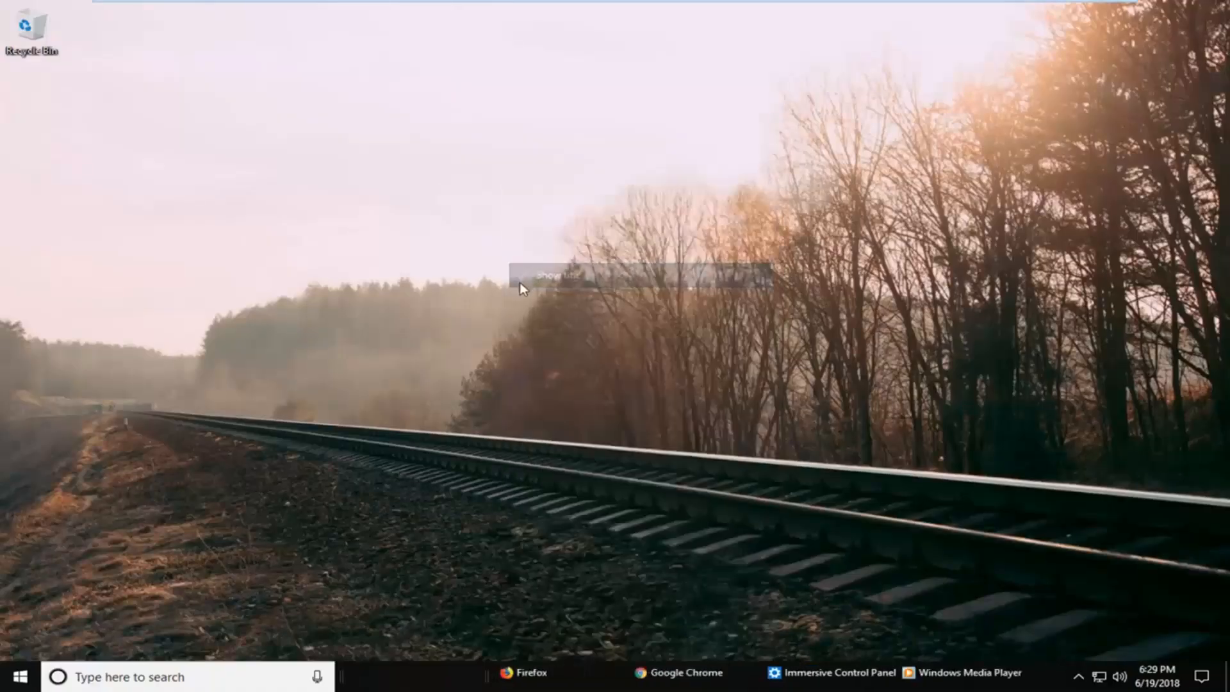
- Hide the text labels of the shortcuts in the custom taskbar toolbar
right_click(526, 674)
right_click(480, 673)
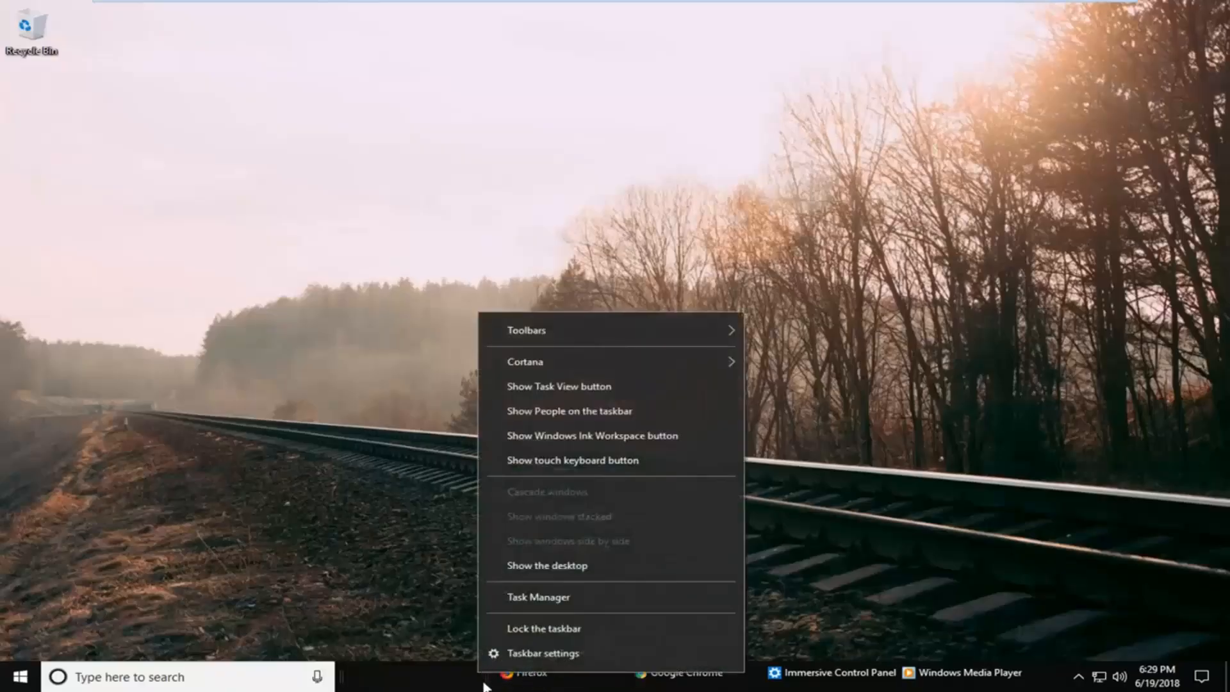
mouse_move(580, 208)
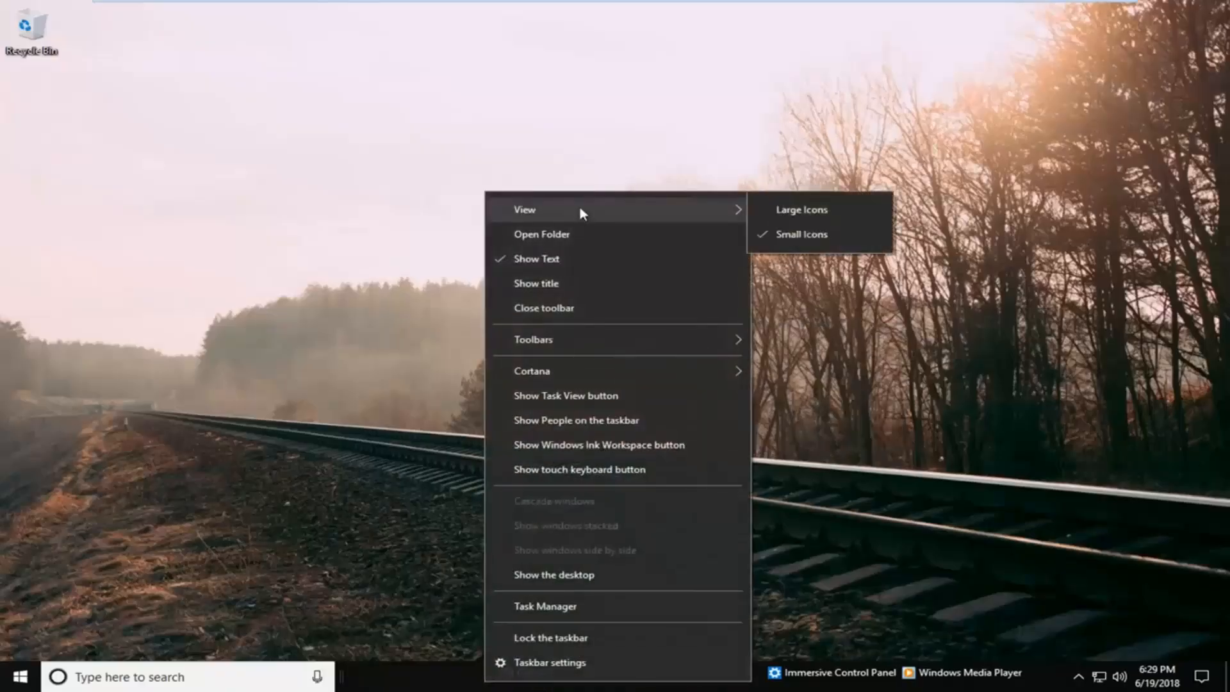
click(503, 259)
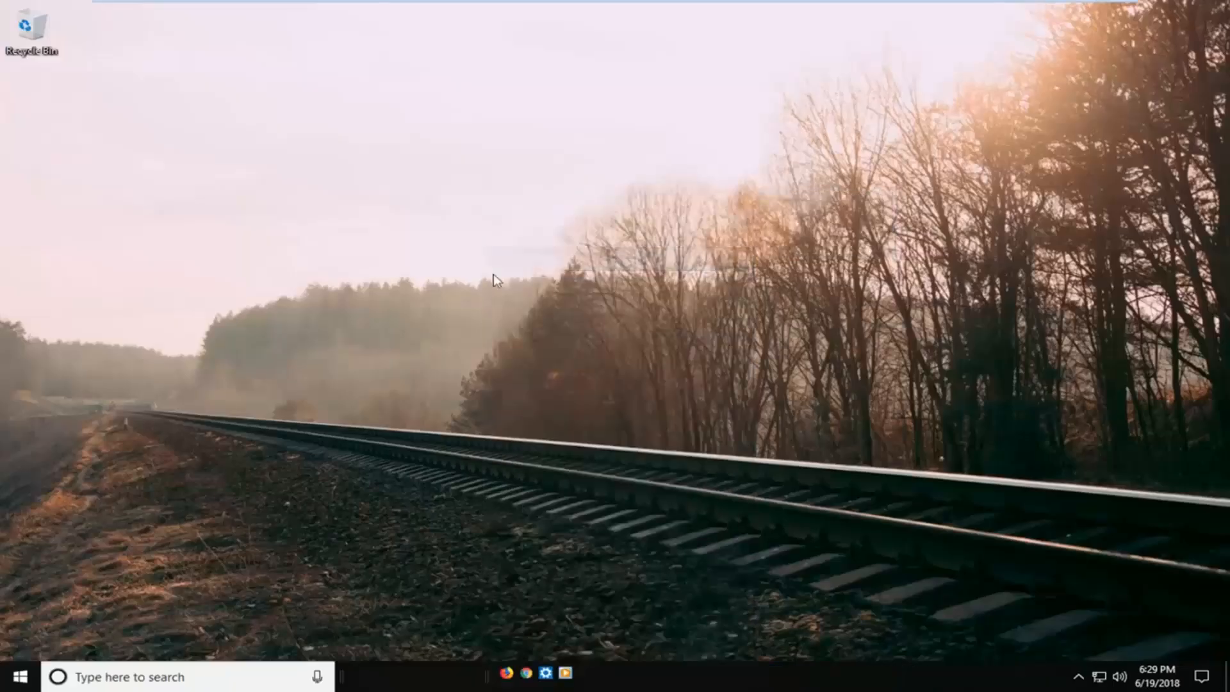
- Set the custom toolbar to large icons and shift its shortcuts along the taskbar until they sit beside the search box
right_click(487, 678)
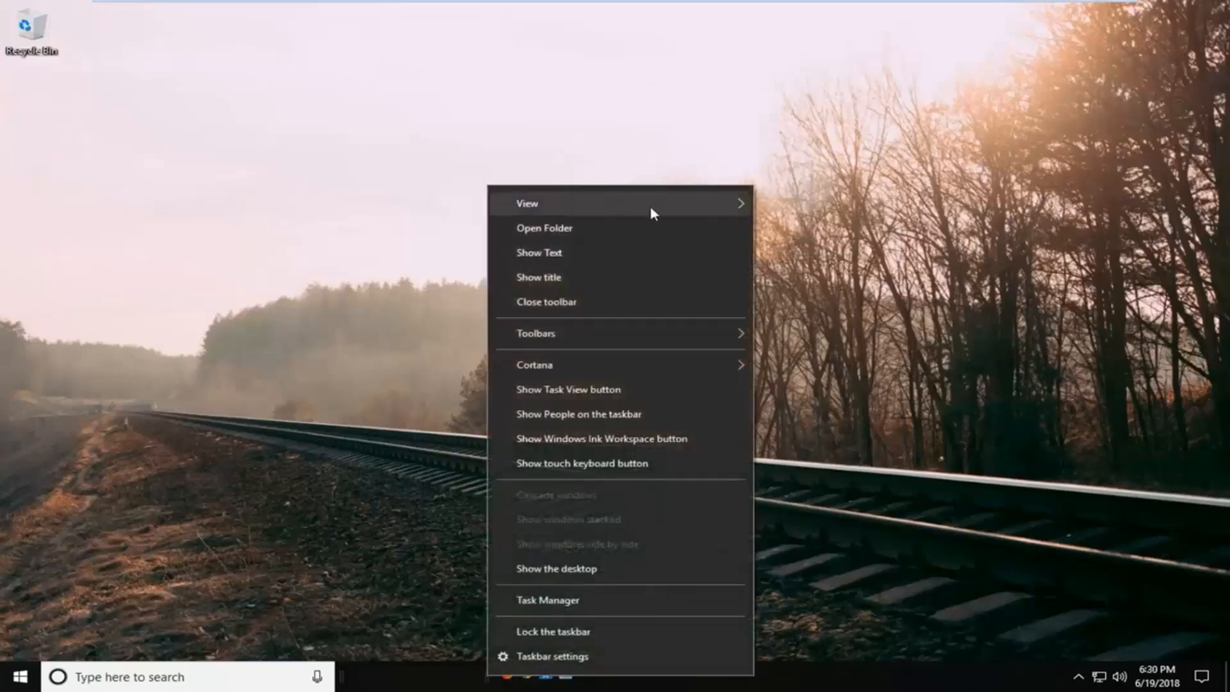
mouse_move(651, 205)
click(782, 209)
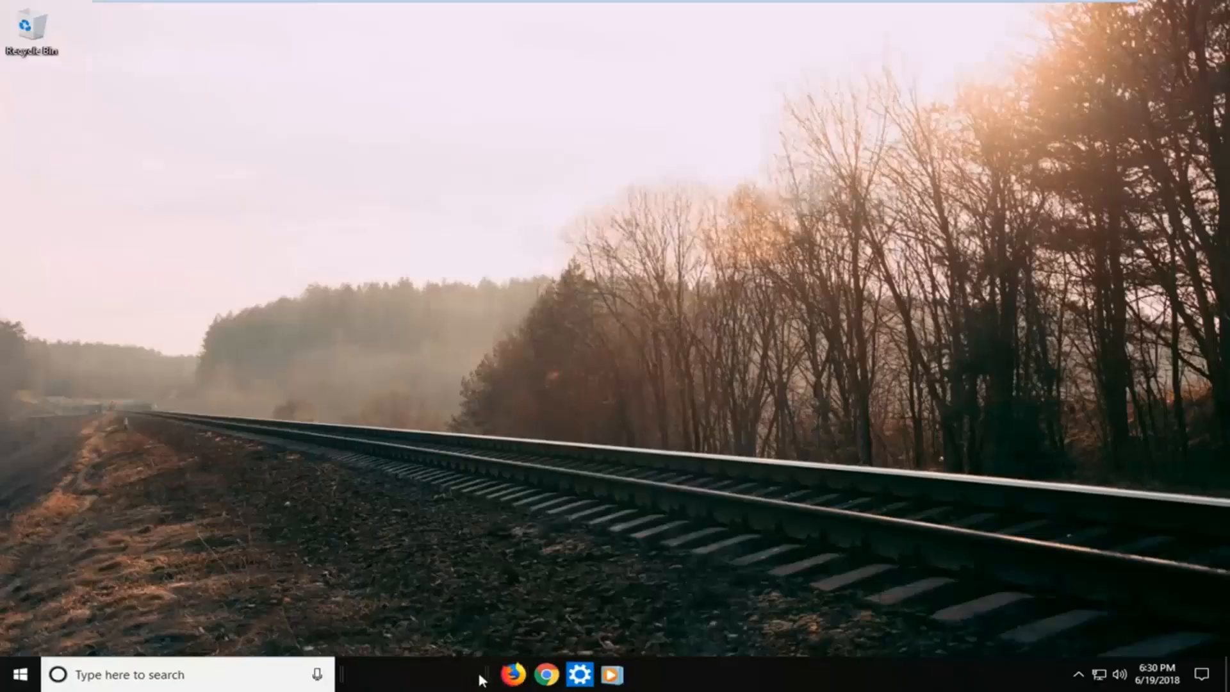
drag(482, 681, 346, 678)
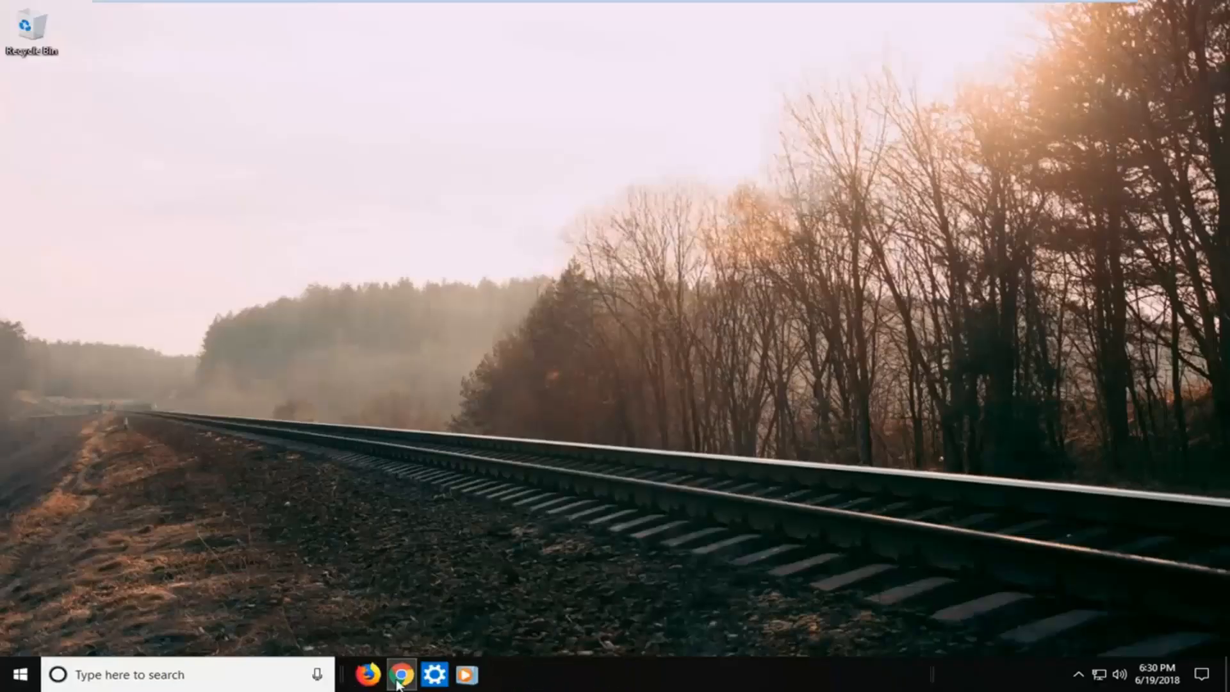